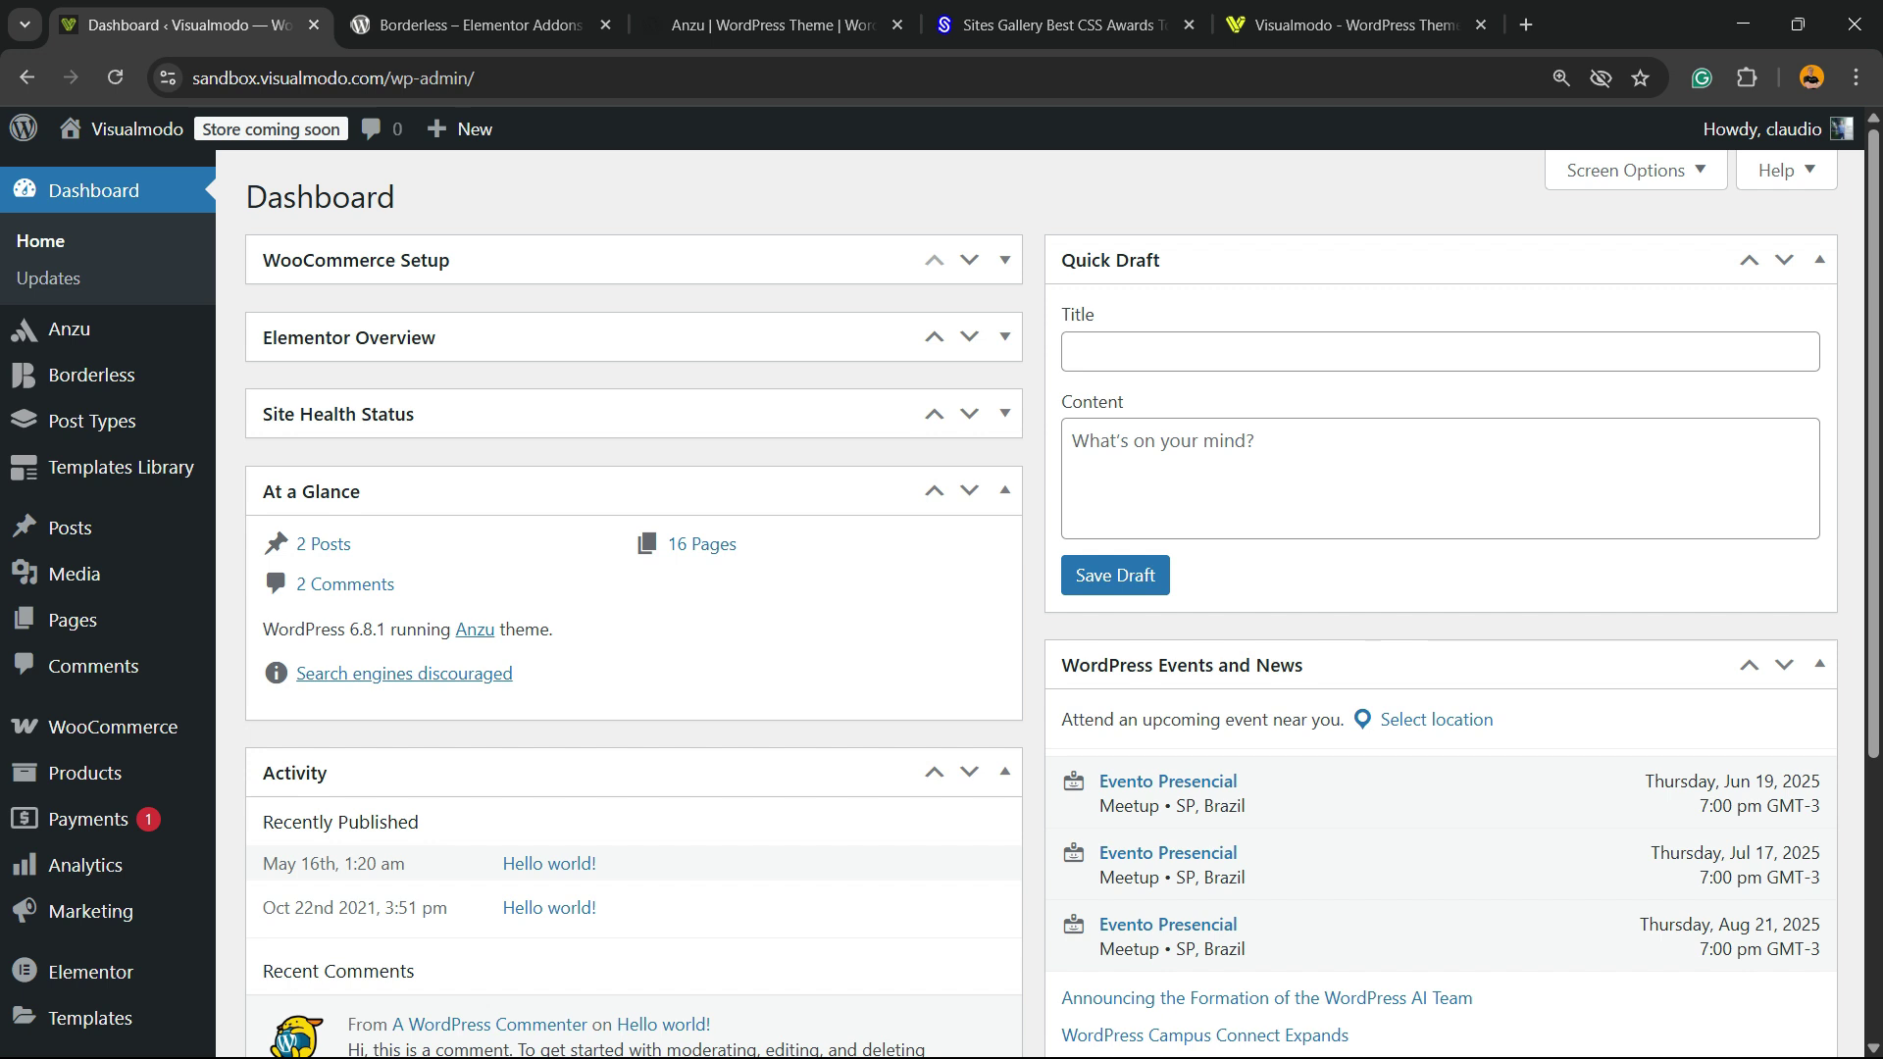
key("ctrl+plus")
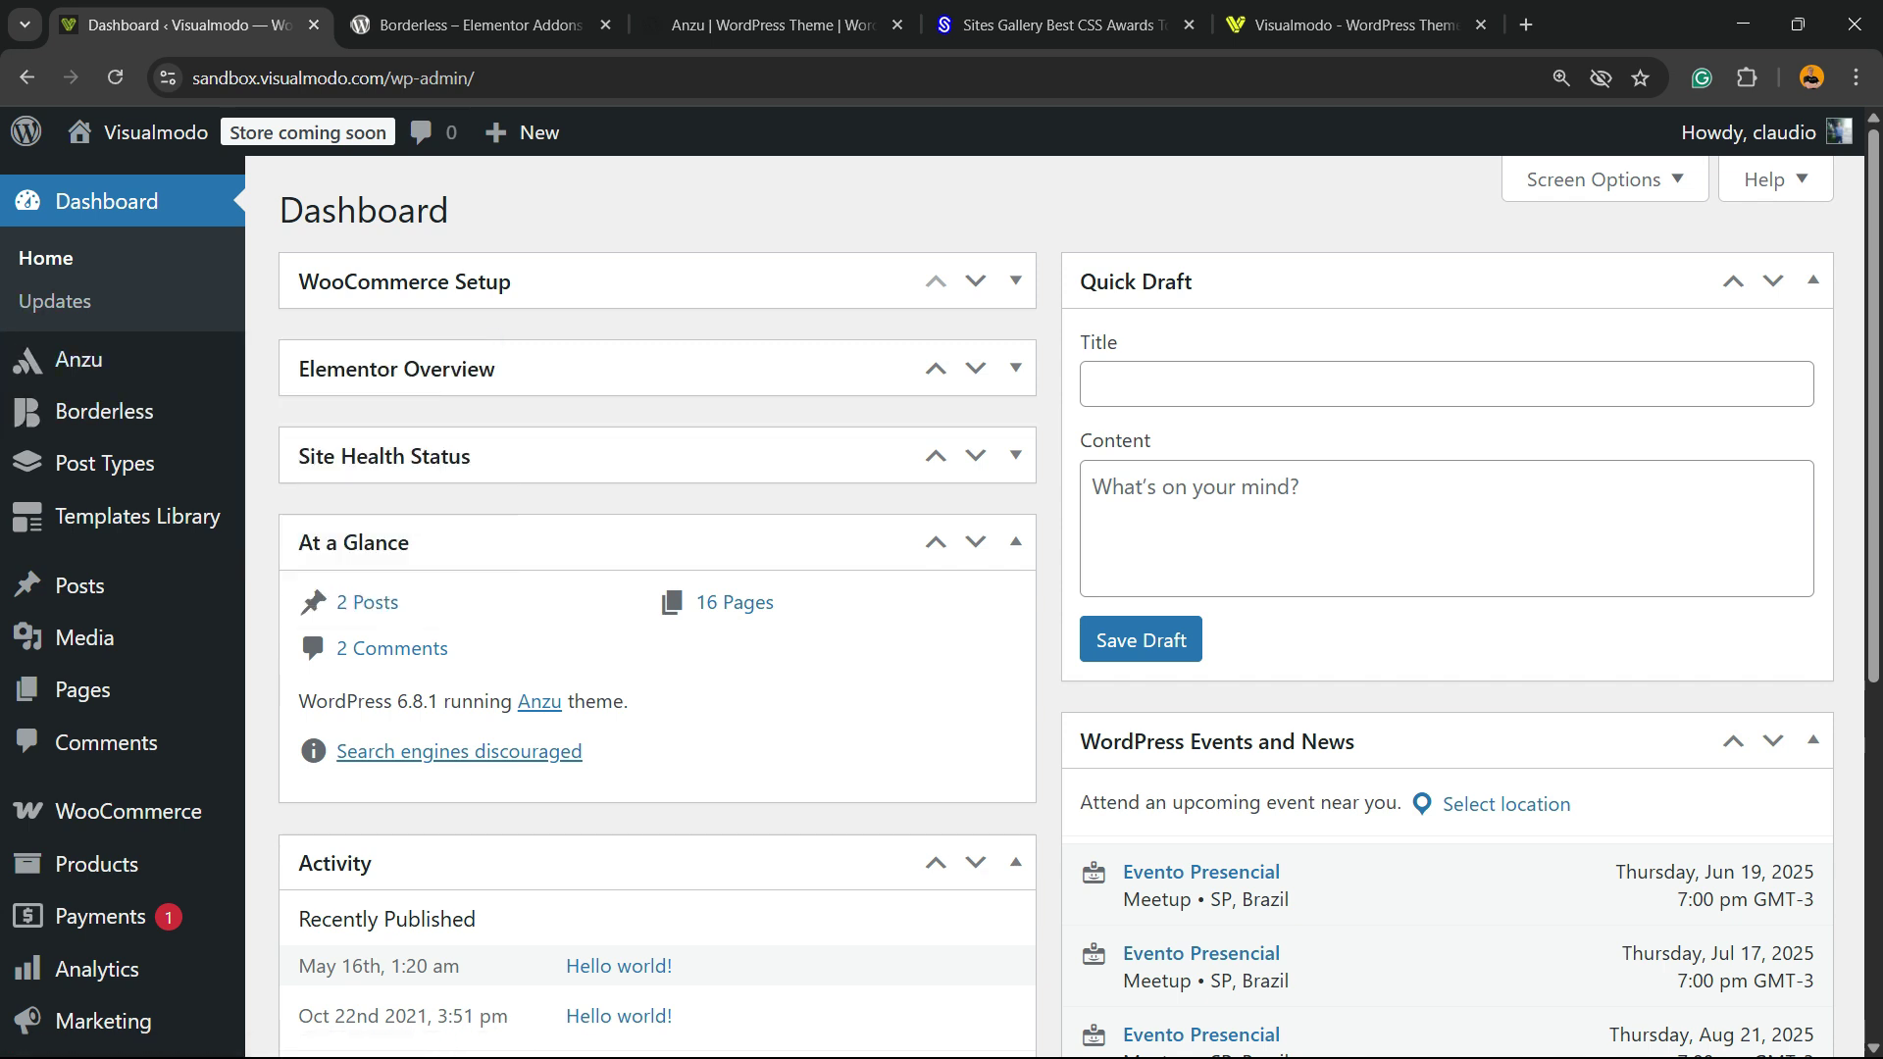
key("ctrl+l")
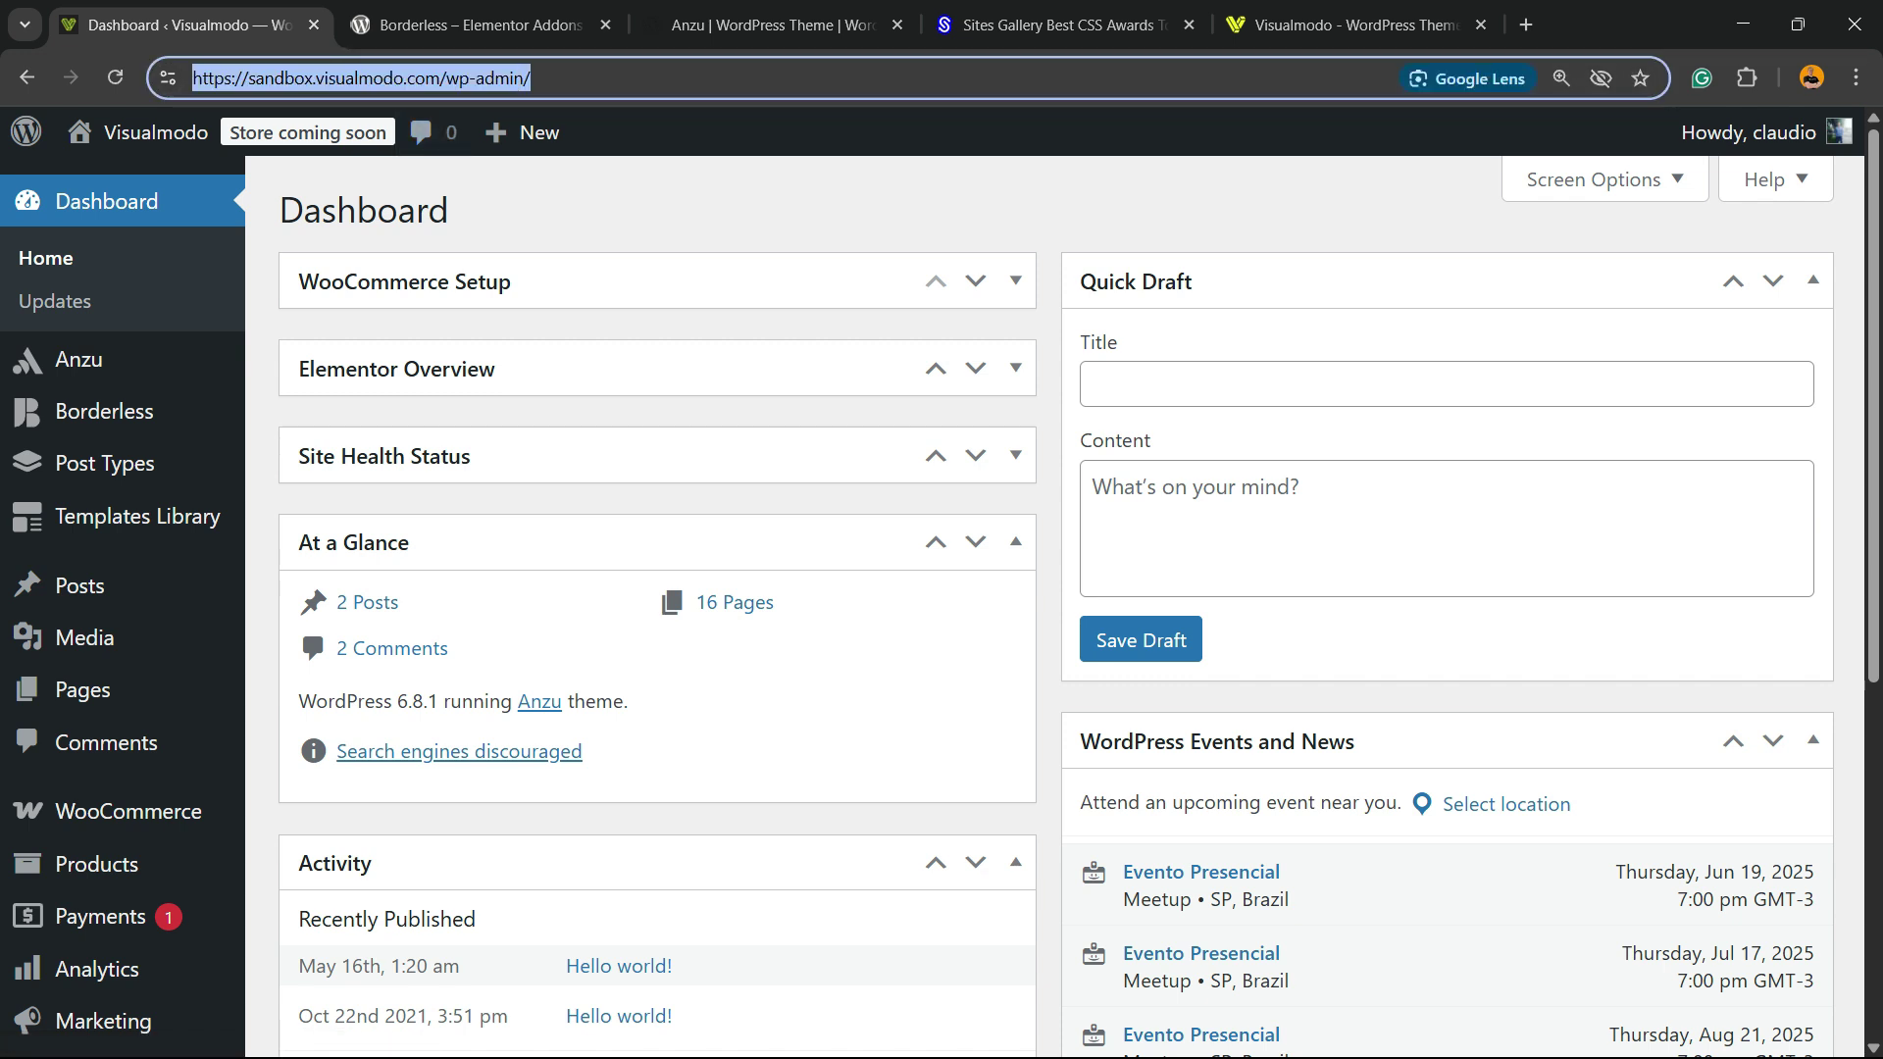
left_click(413, 77)
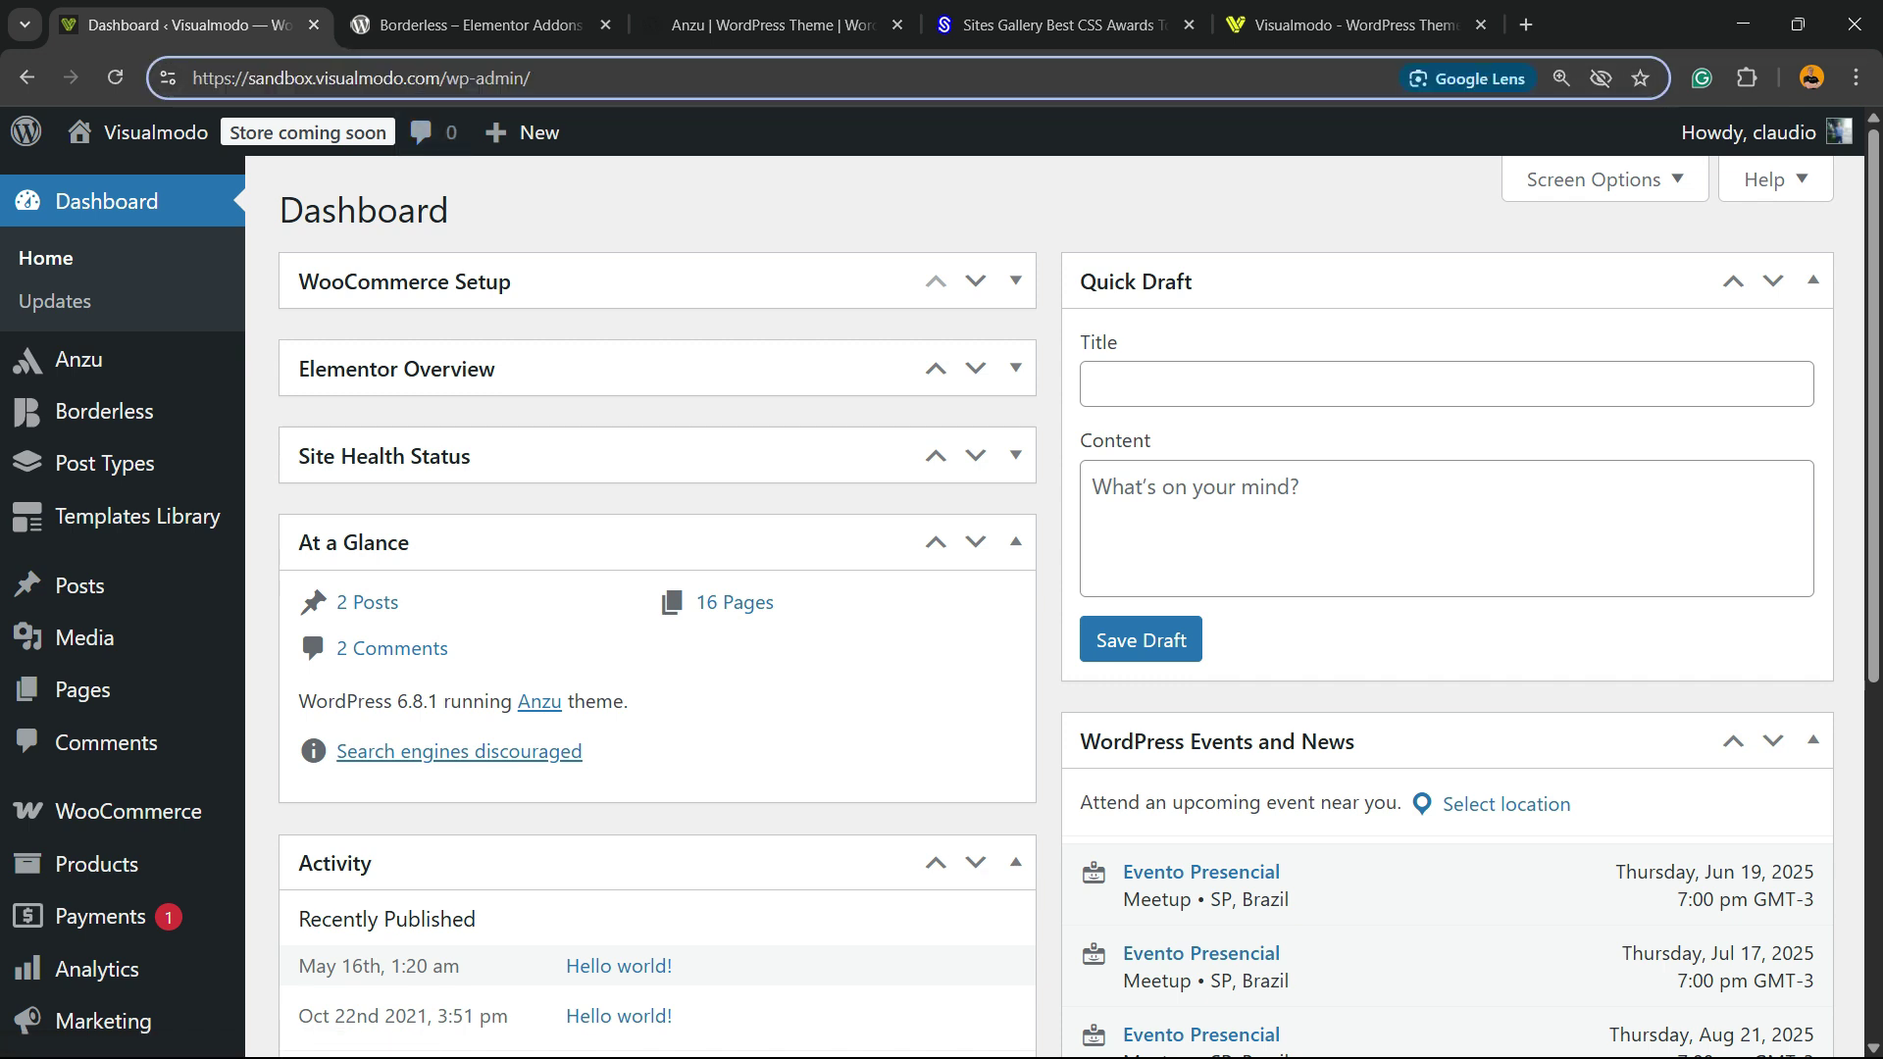
left_click_drag(458, 78, 530, 77)
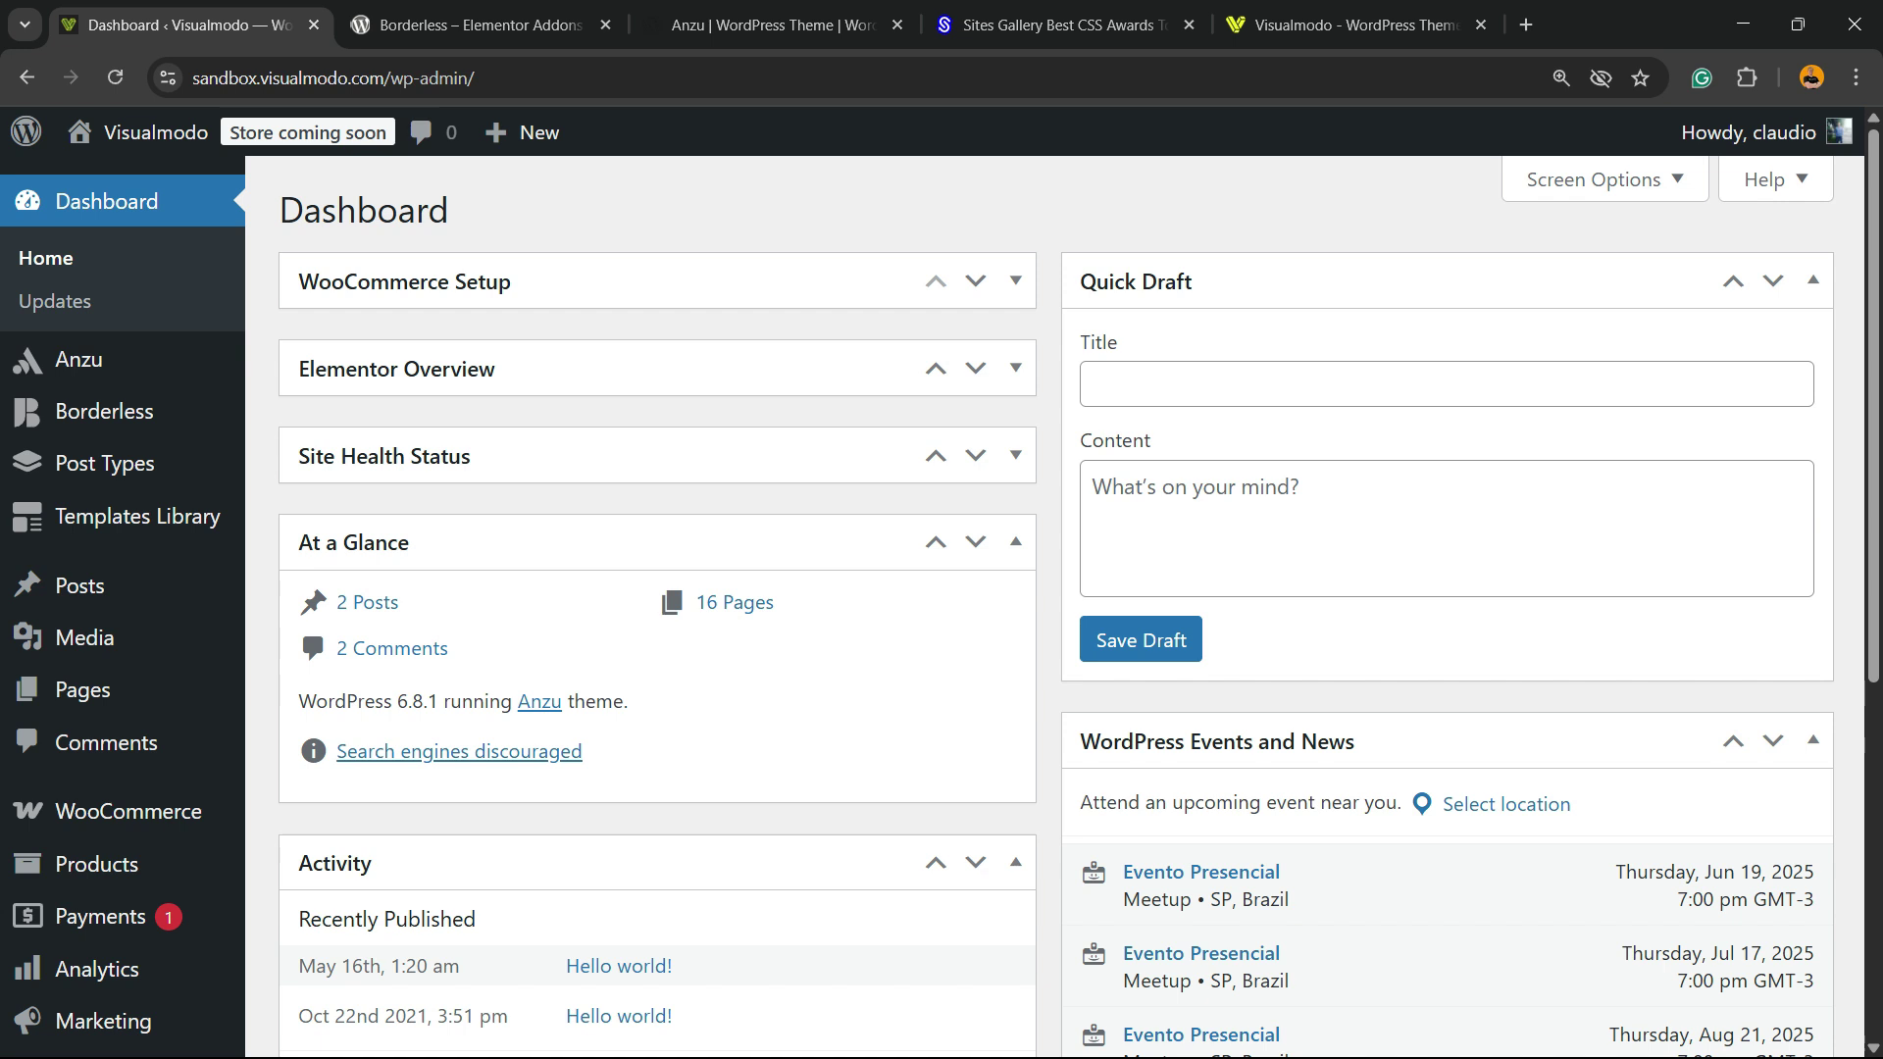
Open the page for adding new plugins to the WordPress site.
scroll(78, 358, "down", 2)
mouse_move(85, 393)
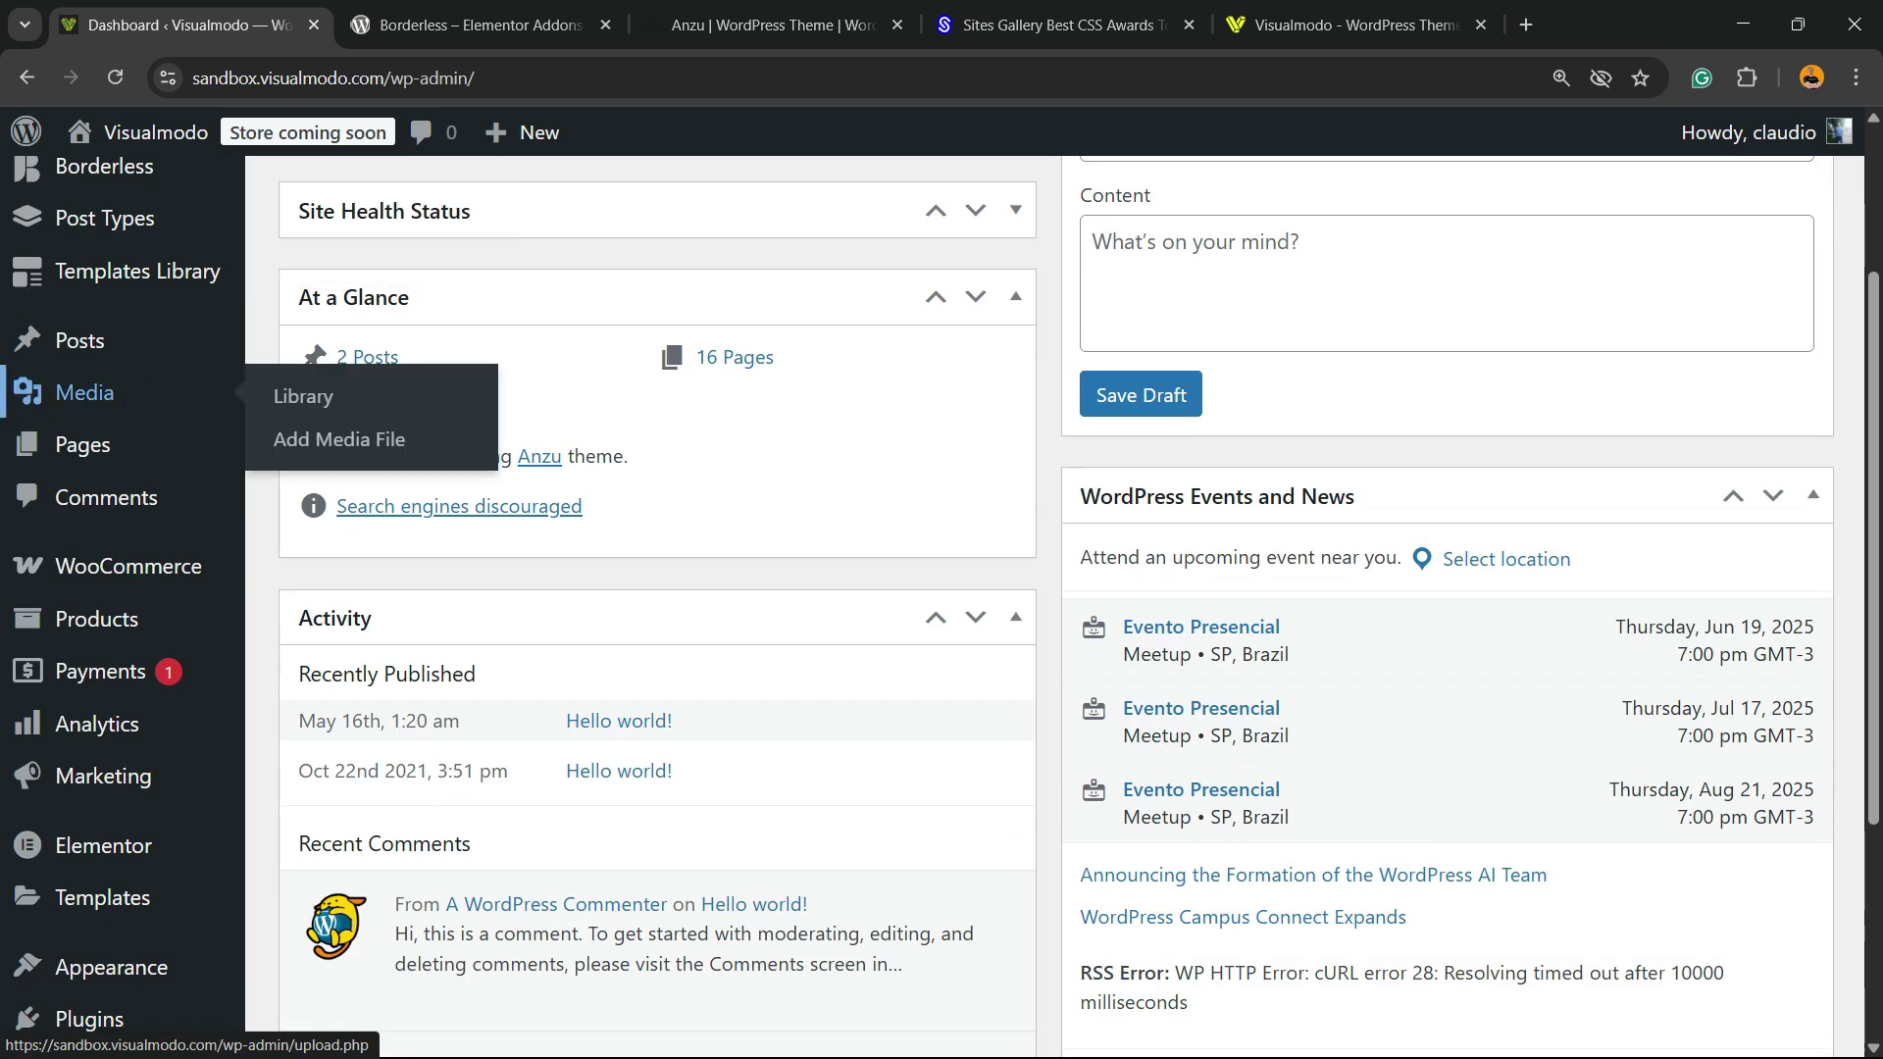
scroll(84, 392, "down", 3)
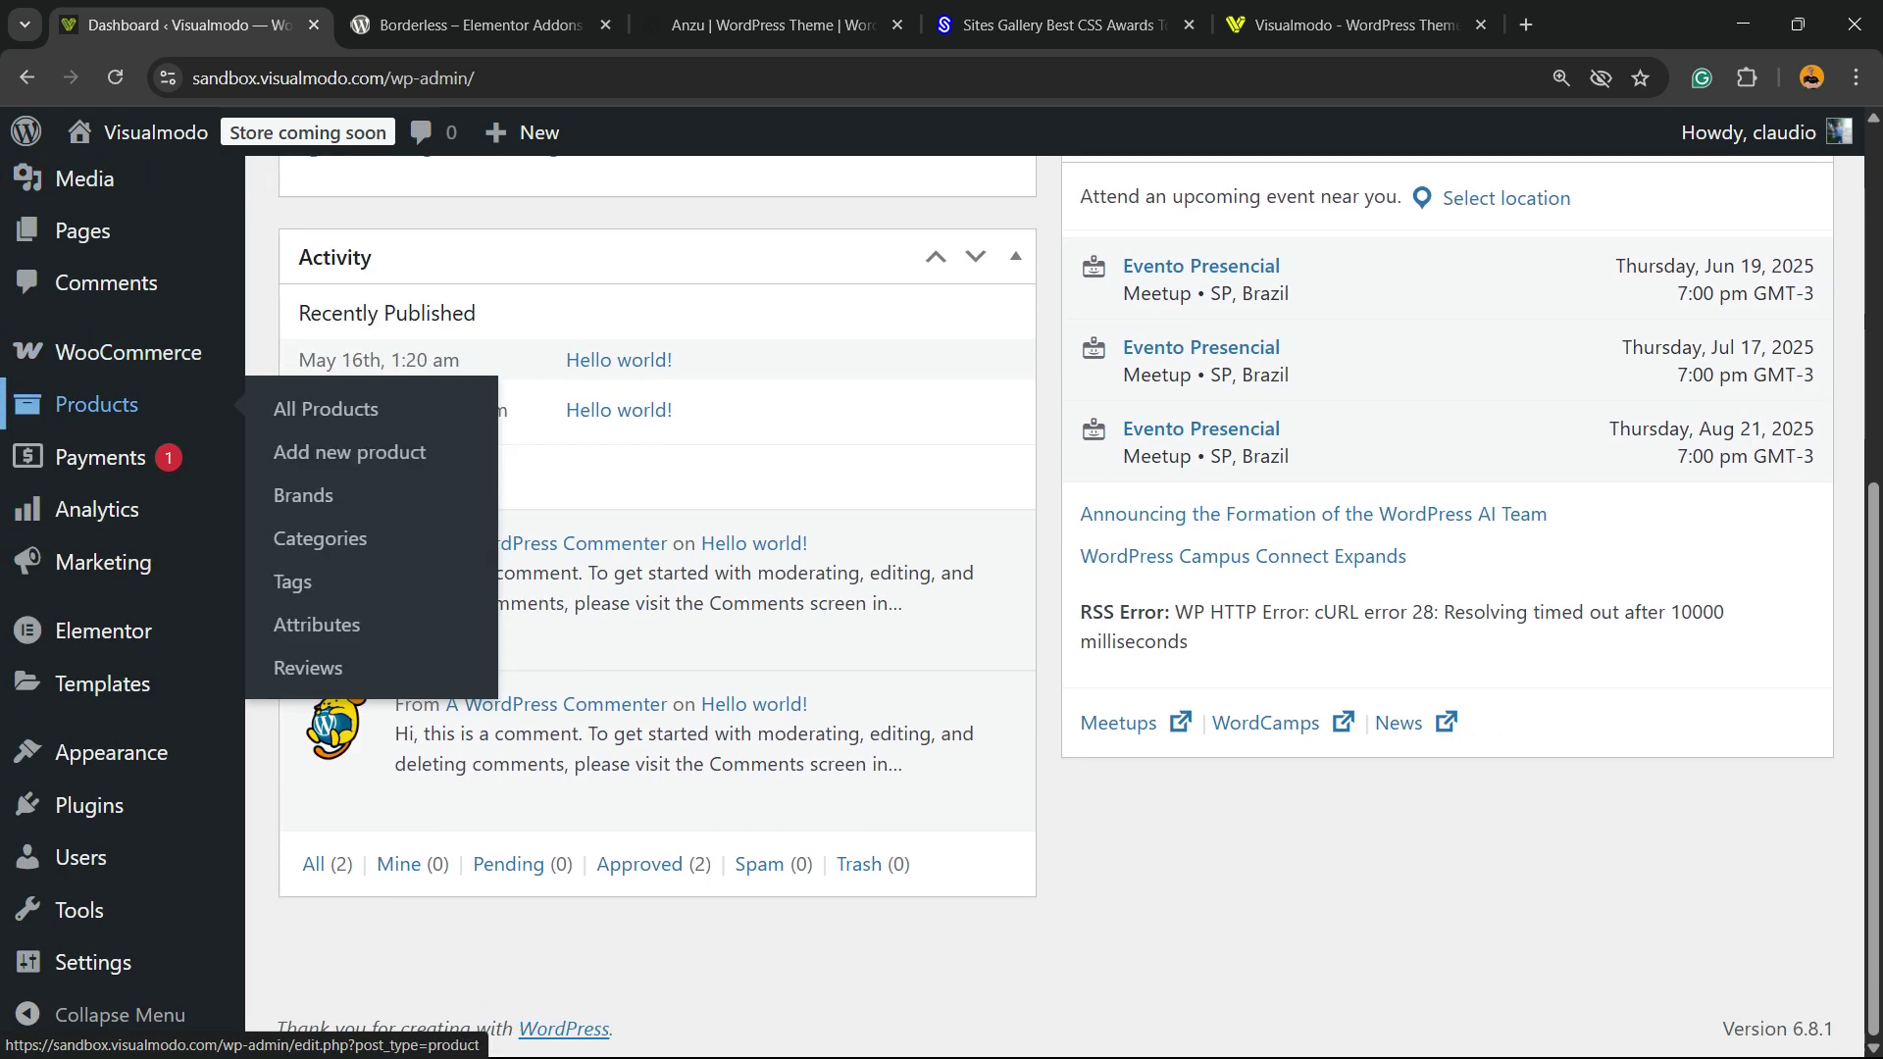
mouse_move(88, 805)
left_click(374, 855)
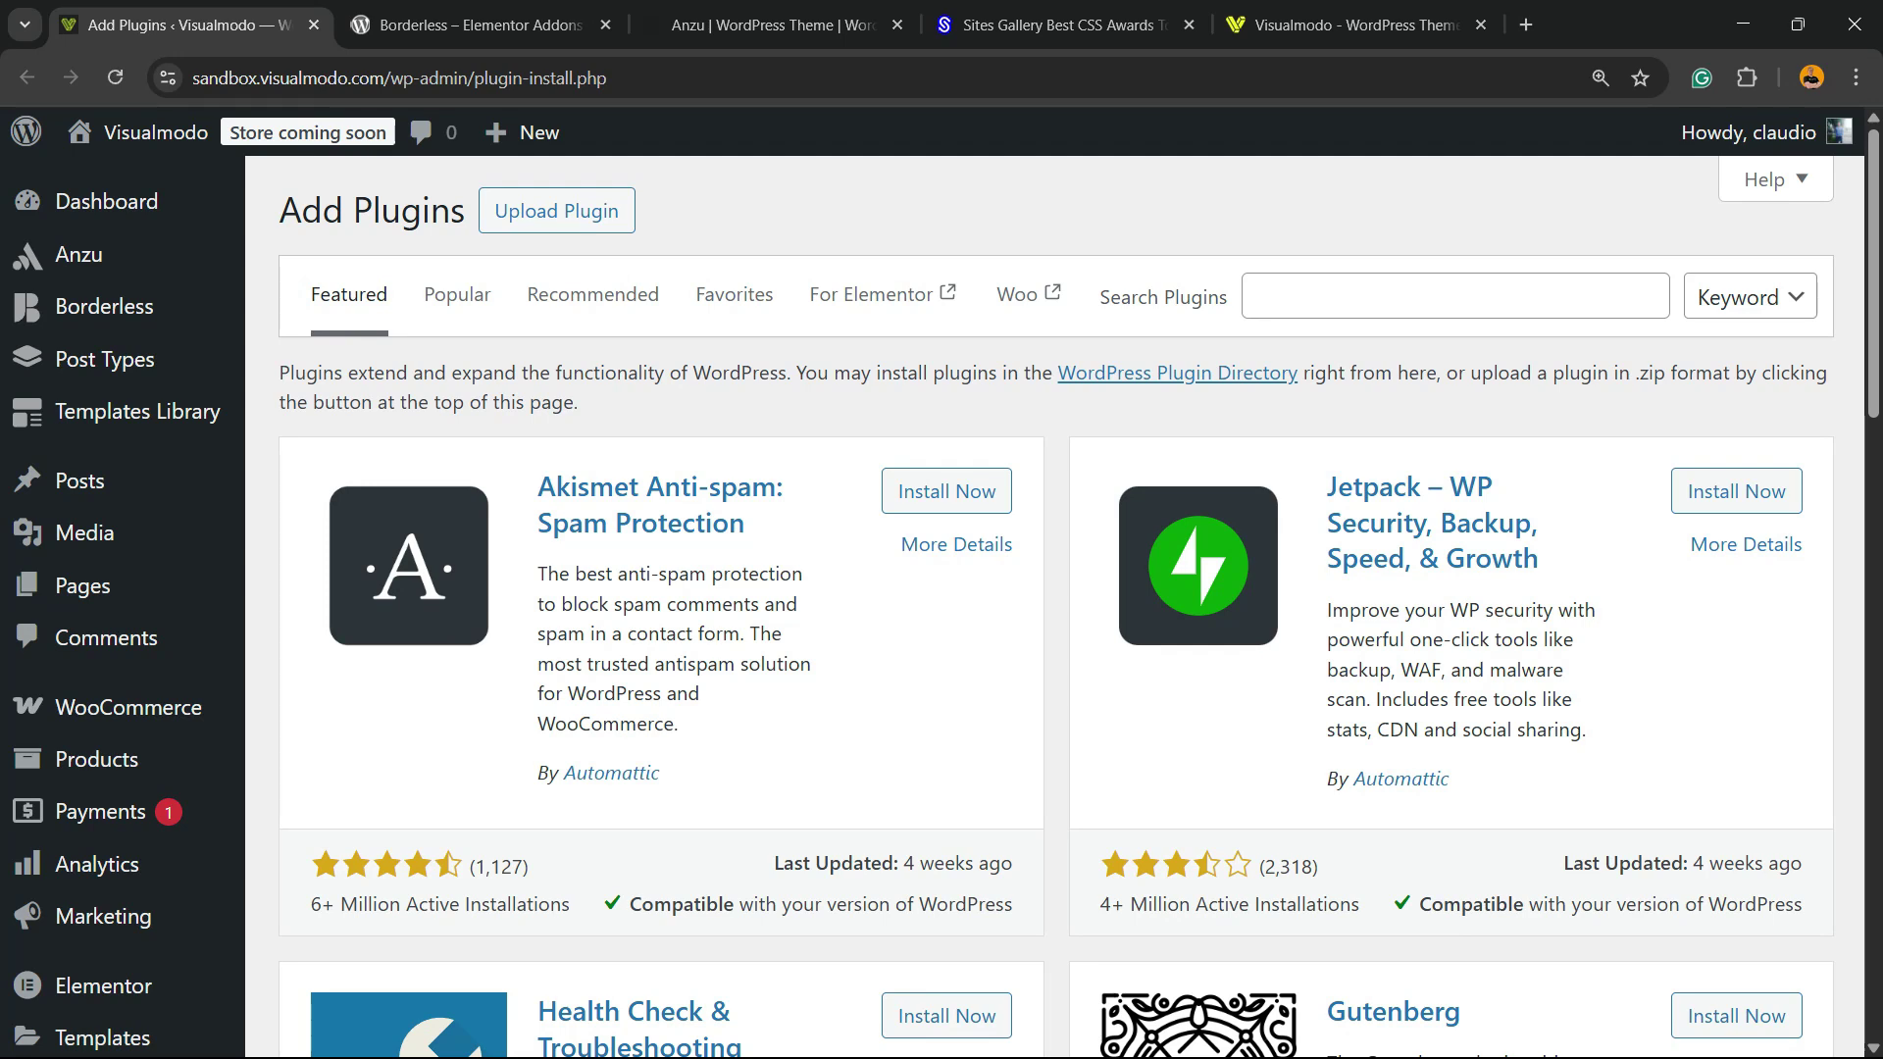
Search the plugin directory for "inactive logout".
left_click_drag(1099, 297, 1180, 297)
left_click(1392, 296)
type("inactive logout")
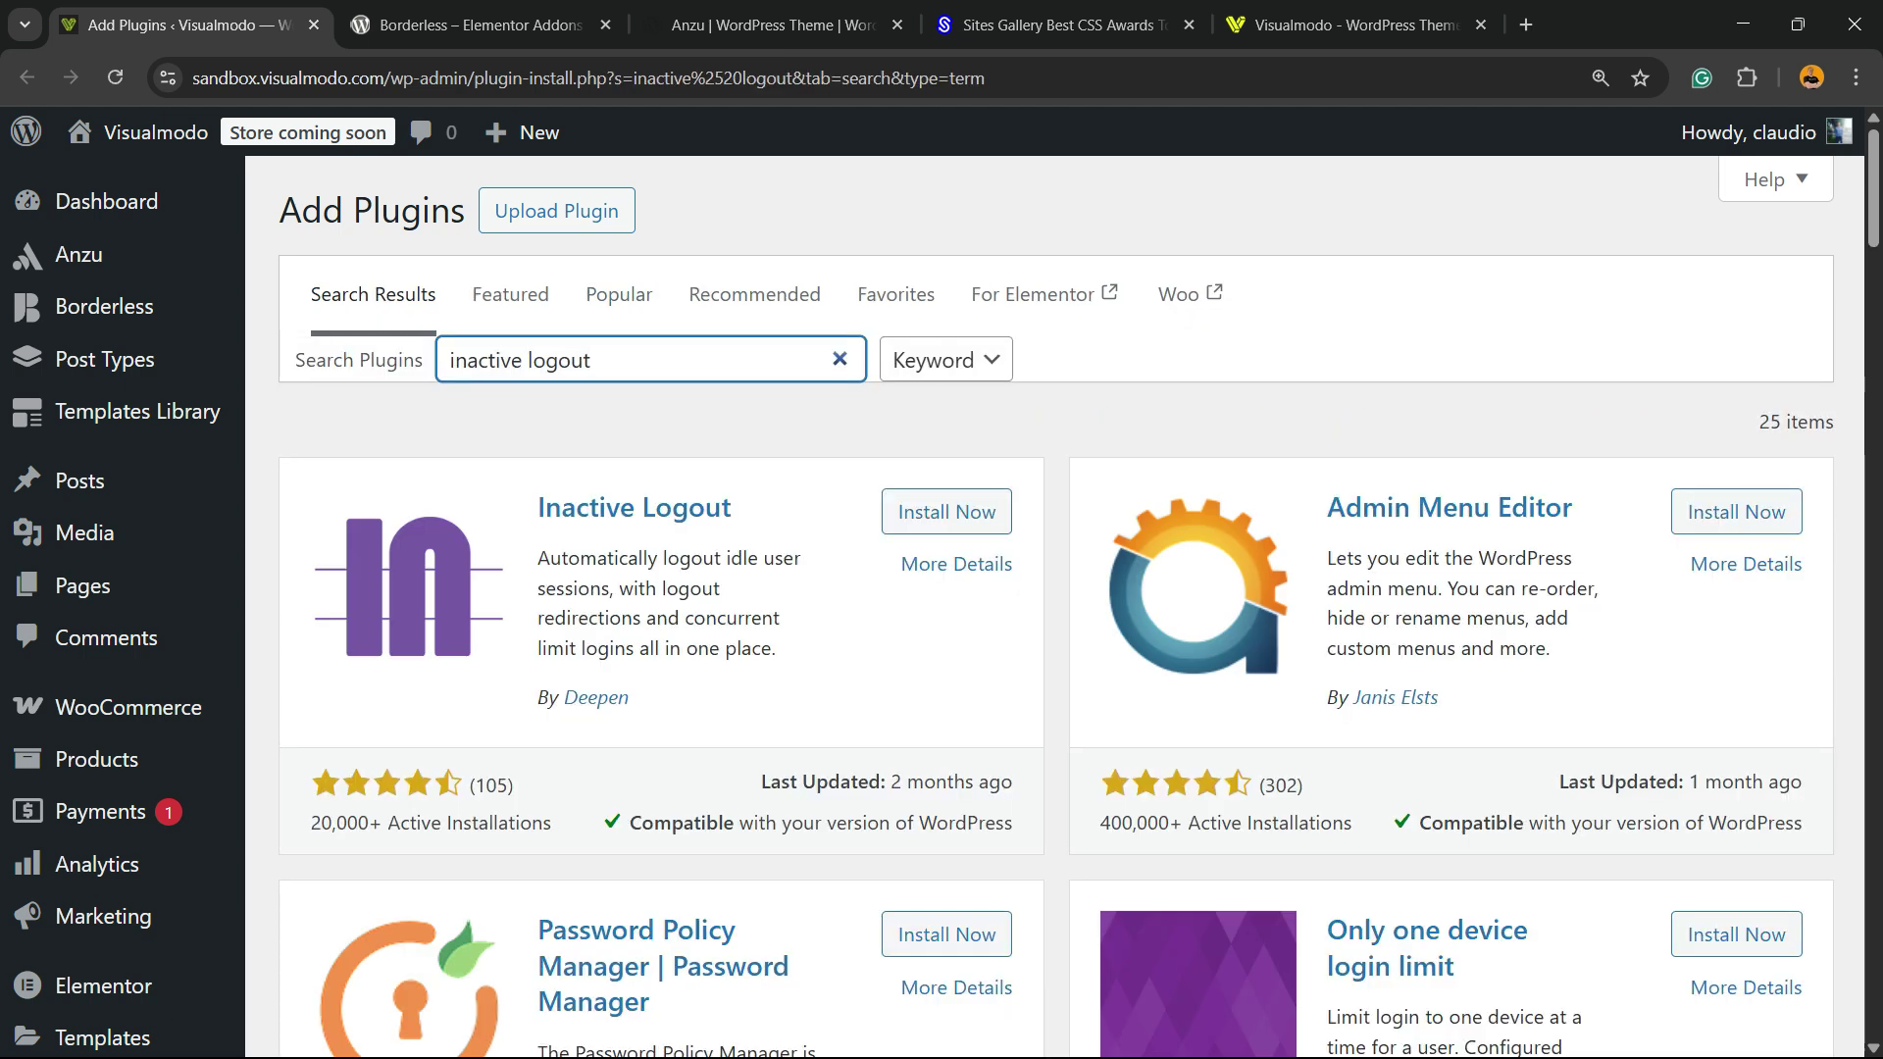
double_click(558, 360)
left_click(589, 360)
Install the Inactive Logout plugin from the search results.
left_click_drag(535, 507, 732, 507)
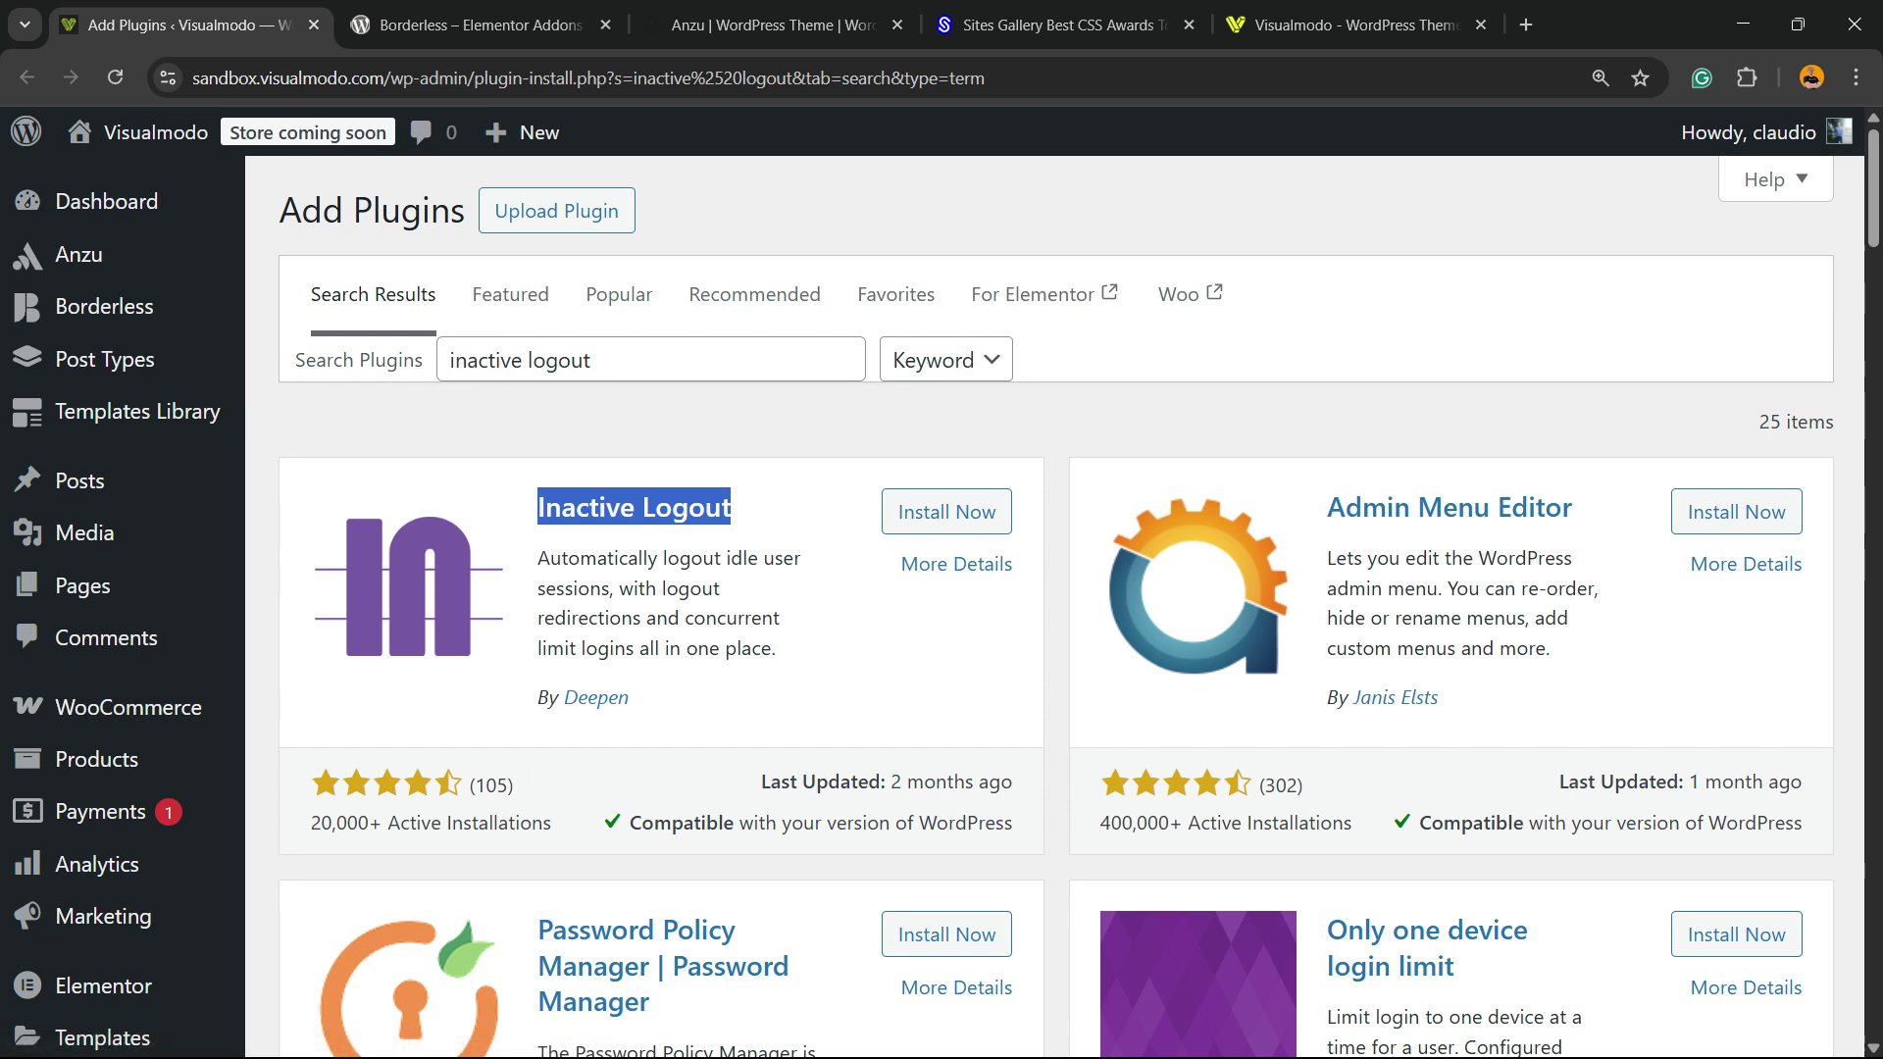
left_click(775, 507)
left_click_drag(630, 697, 564, 697)
left_click(946, 511)
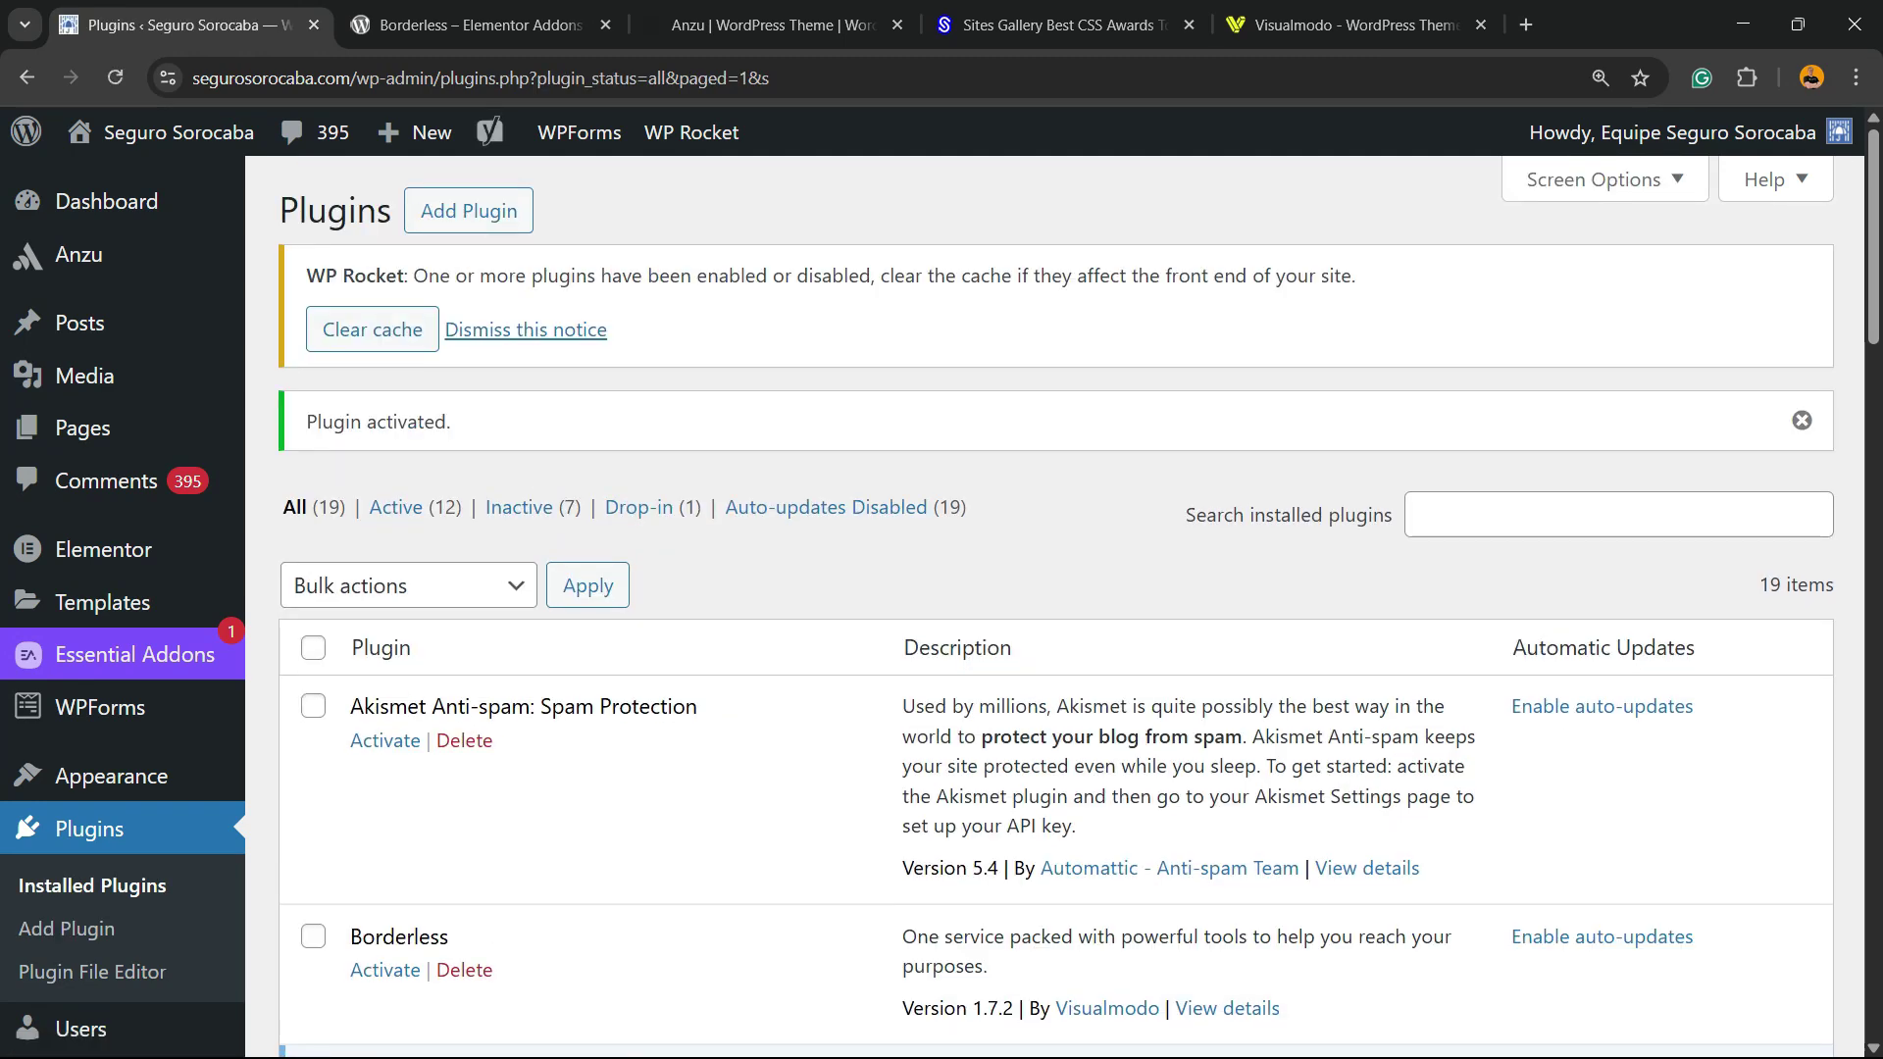
Locate Inactive Logout in the list of installed plugins and open its settings.
scroll(1056, 608, "down", 2)
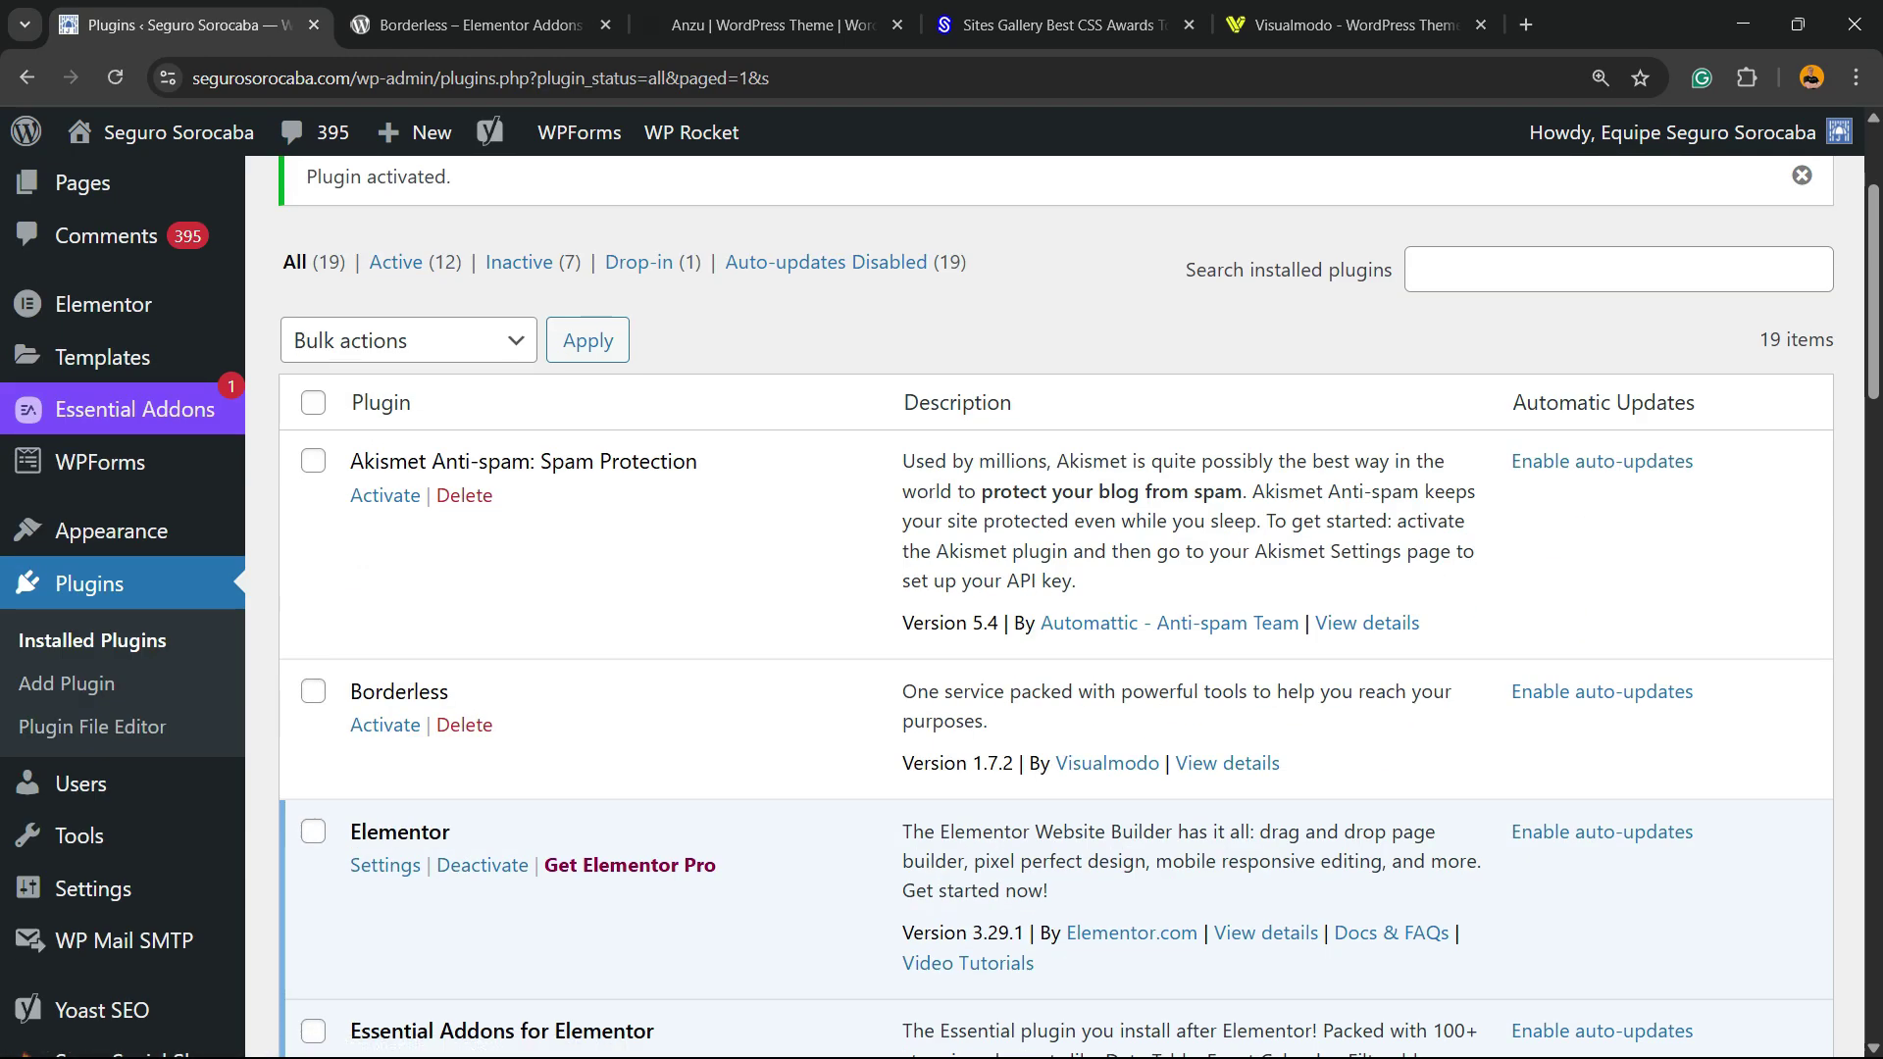
scroll(1056, 608, "down", 2)
scroll(1056, 608, "down", 6)
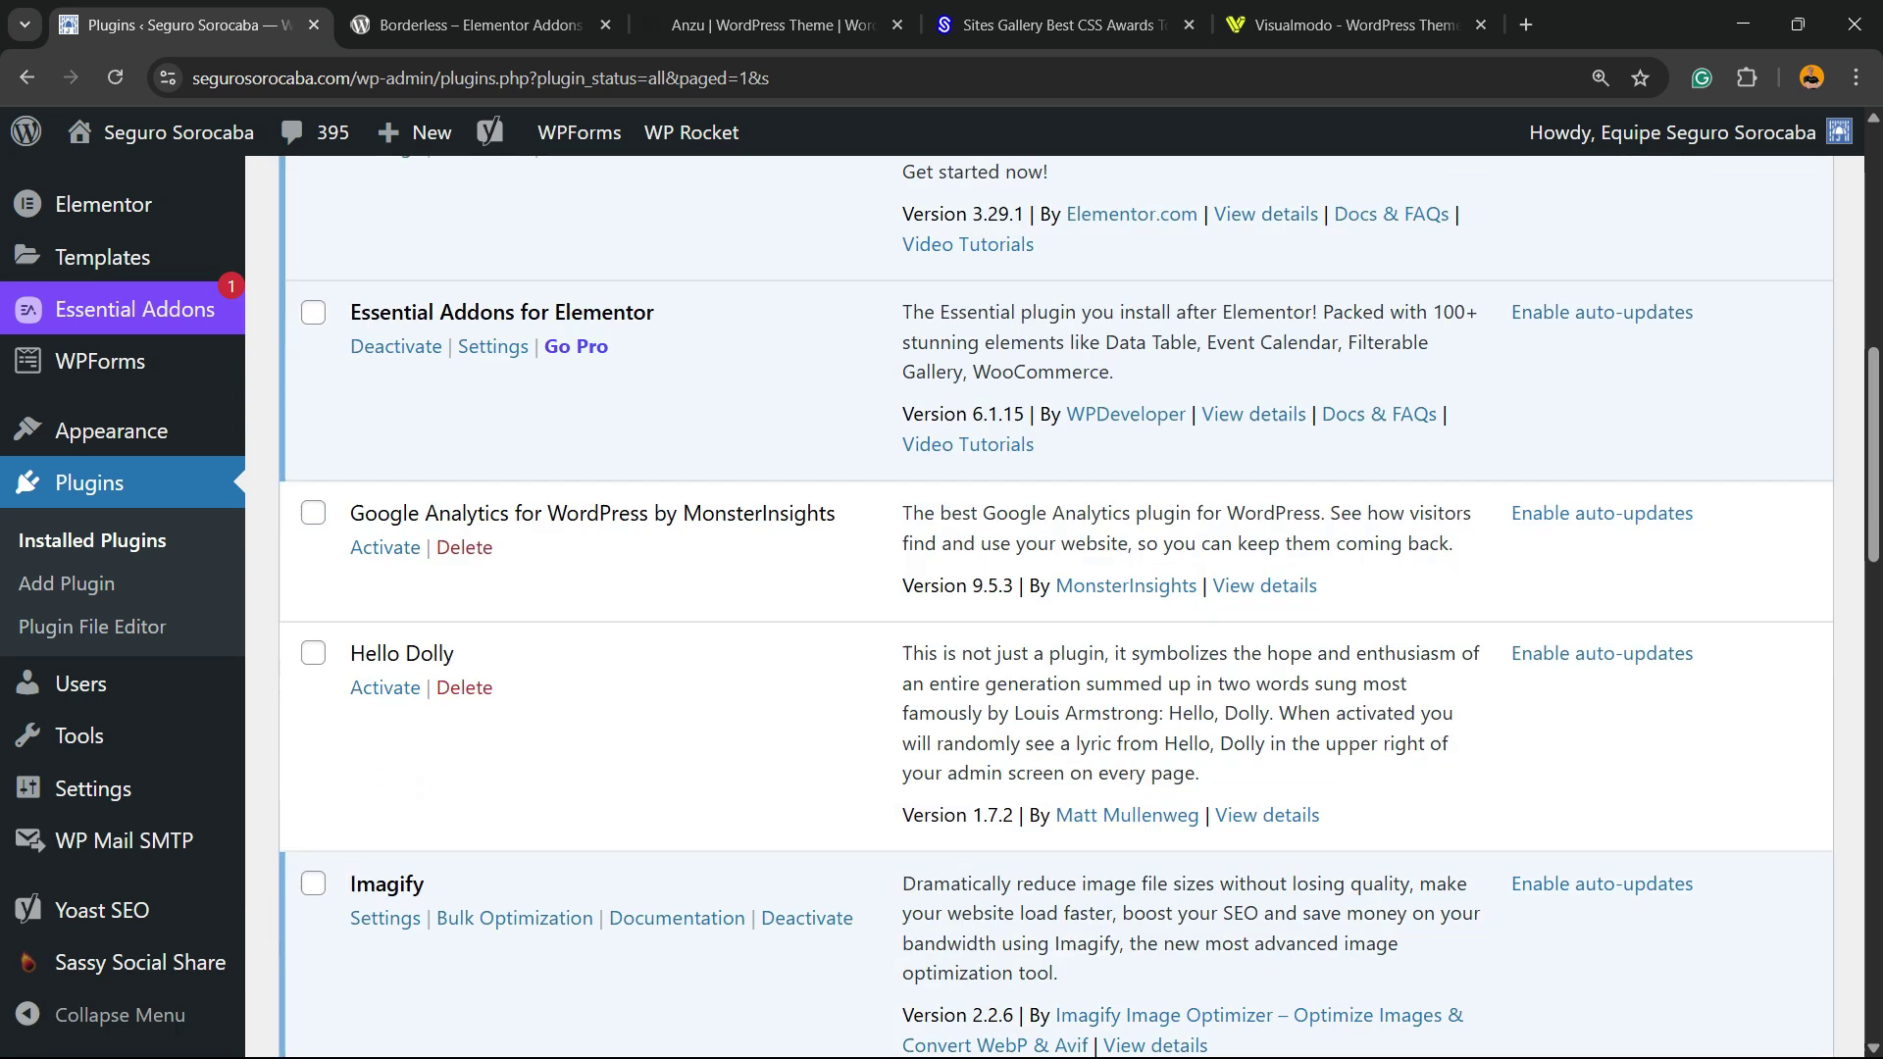
scroll(1056, 608, "down", 2)
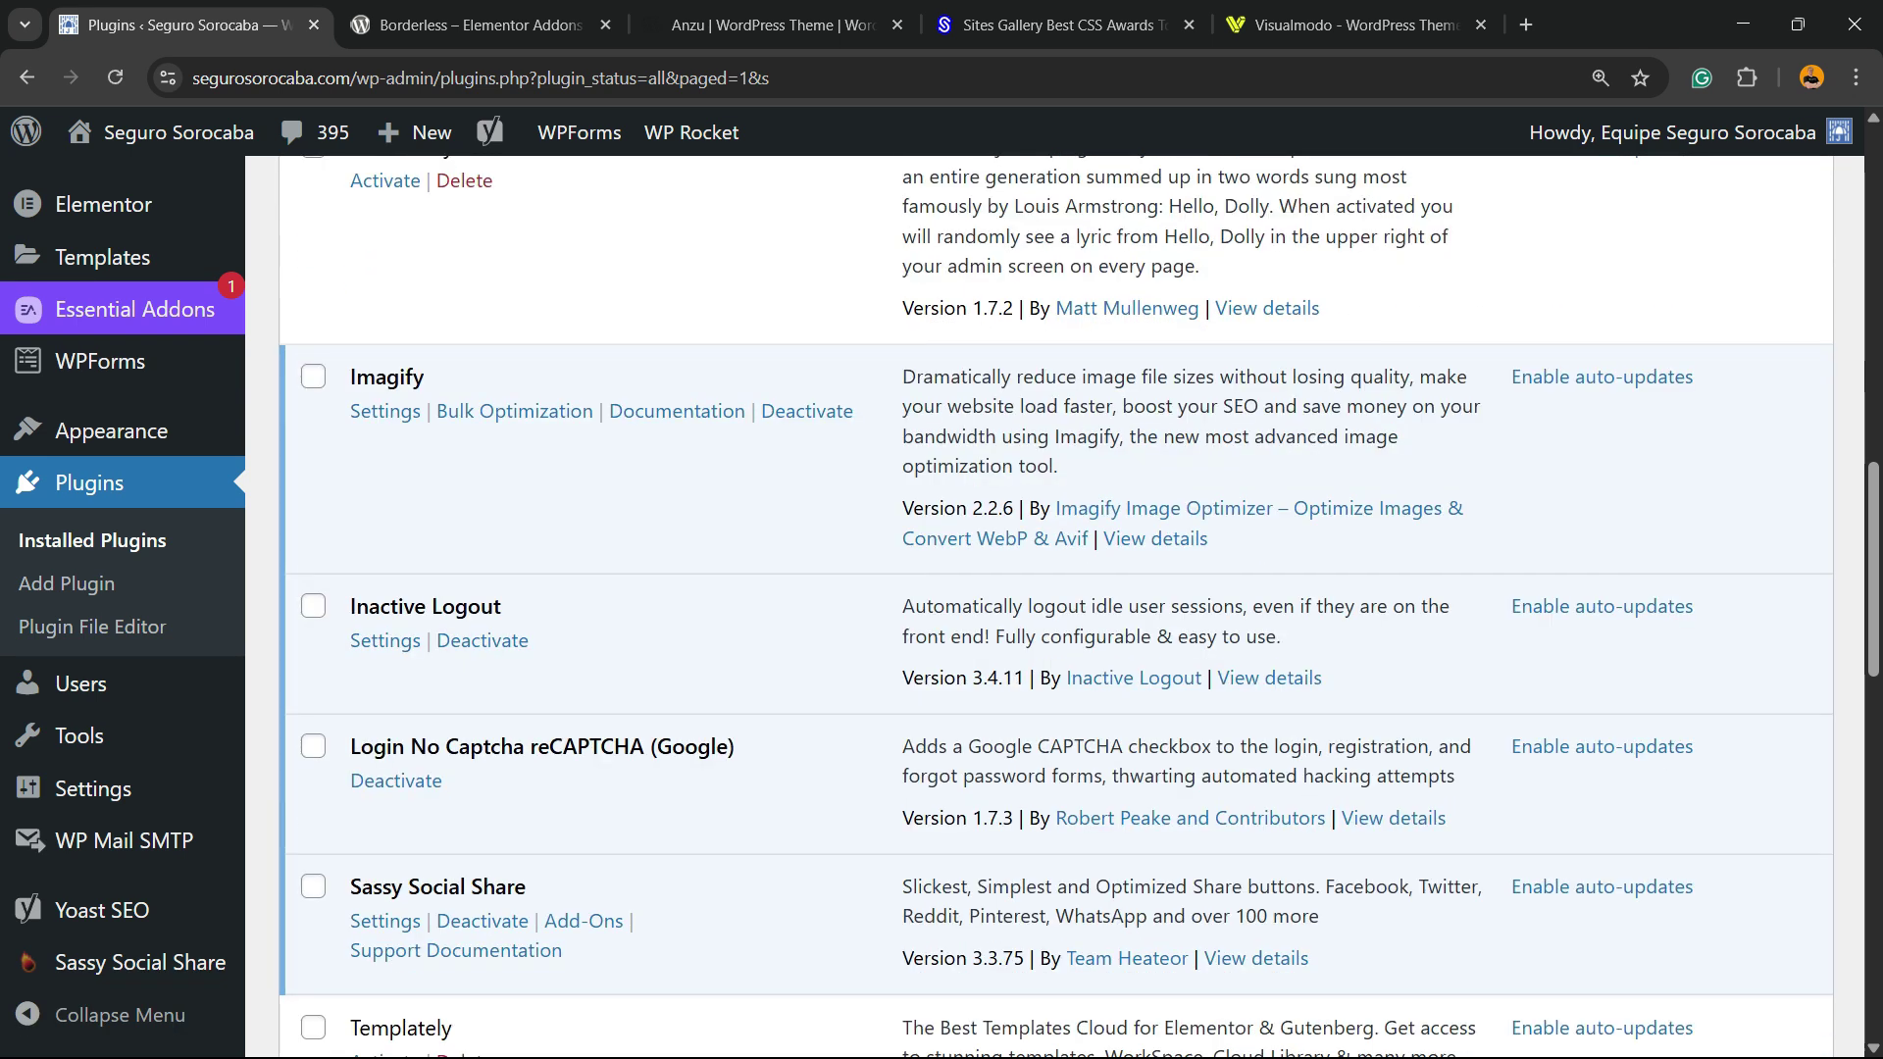
scroll(1056, 608, "up", 1)
scroll(502, 606, "up", 2)
scroll(502, 606, "down", 2)
left_click_drag(502, 606, 350, 606)
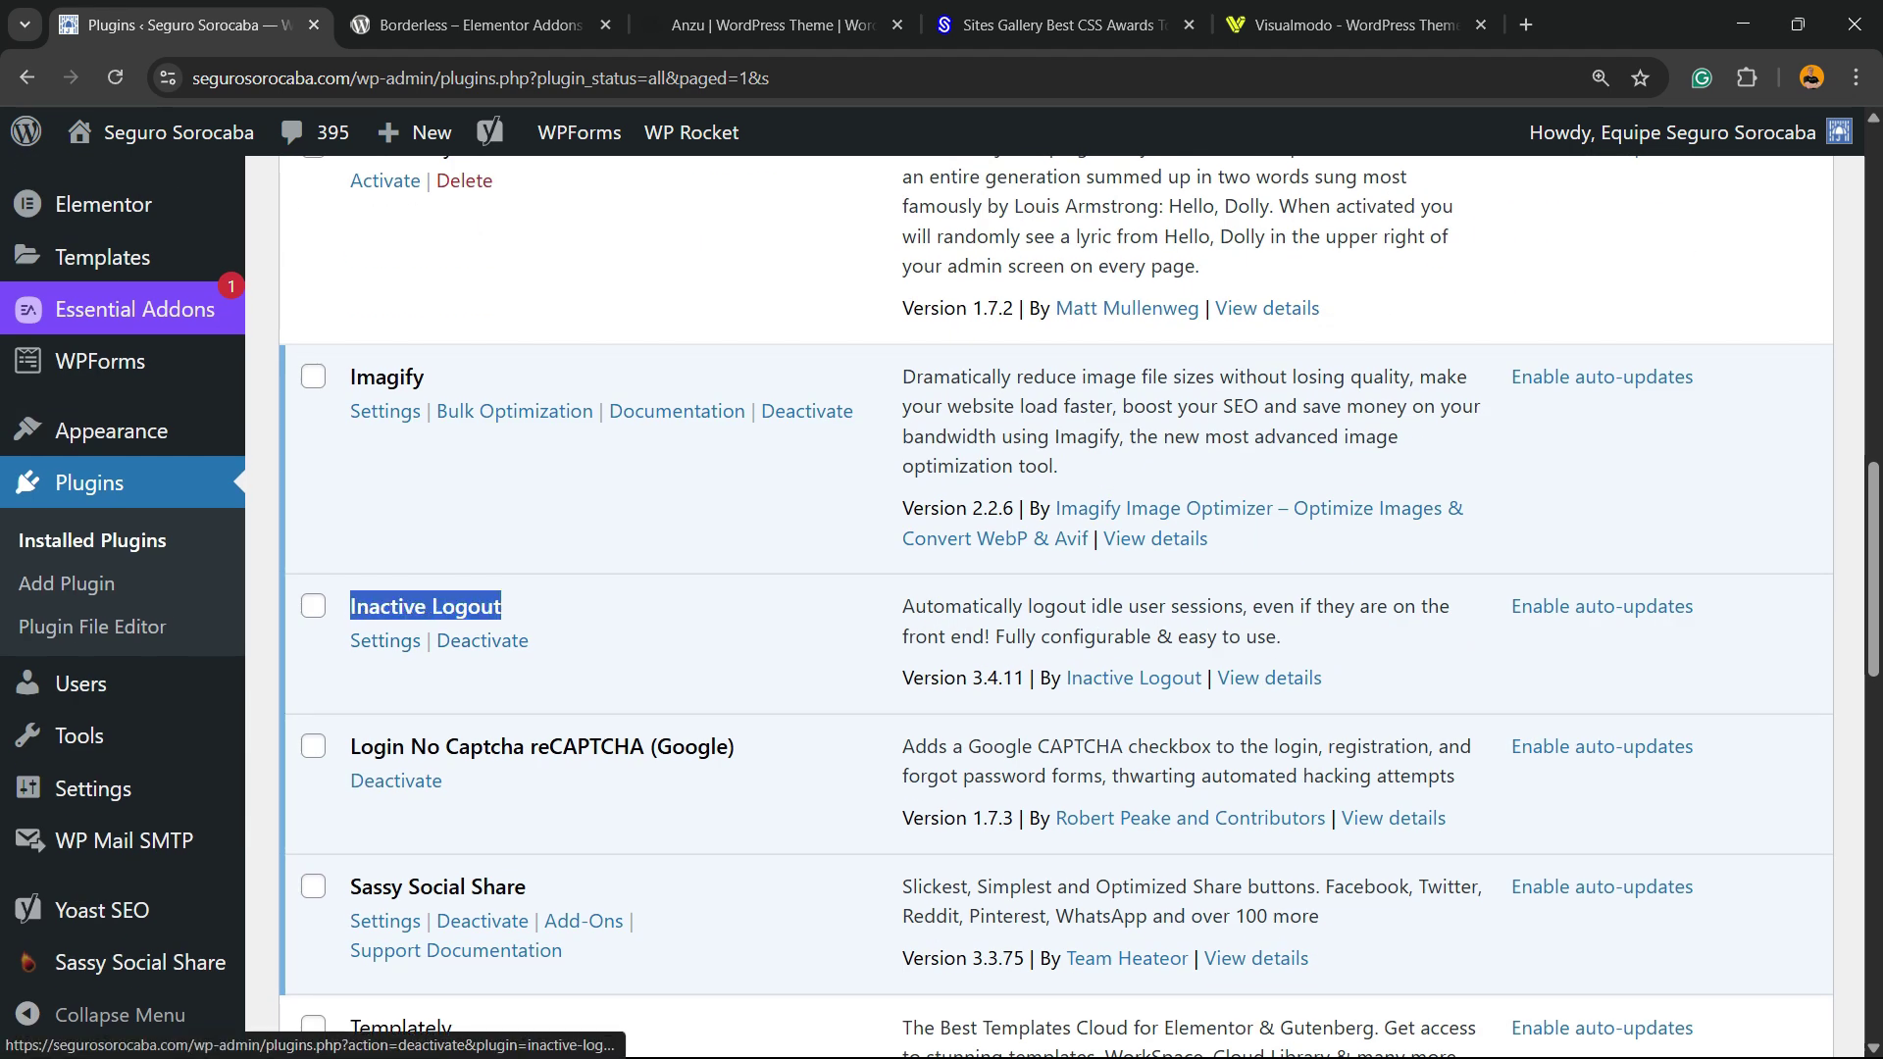
left_click(391, 647)
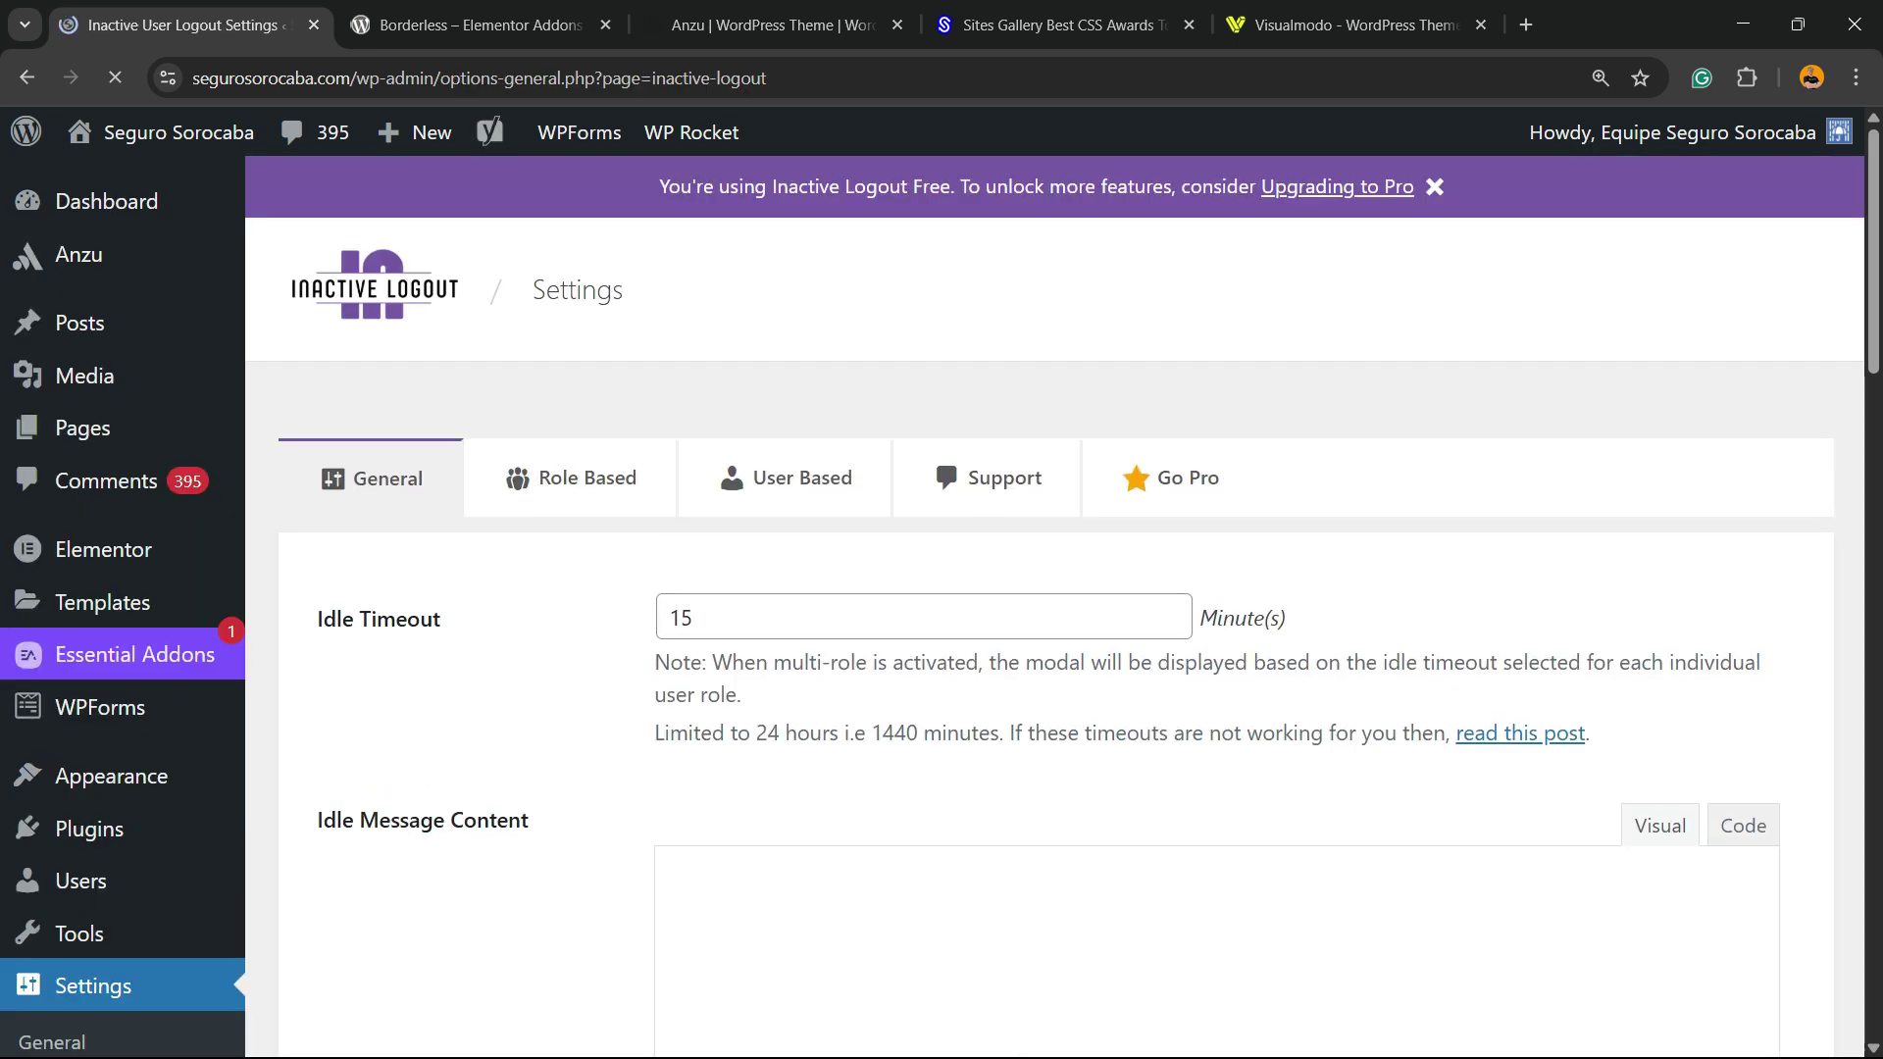
Look over the general Inactive Logout settings and examine the Idle Timeout value and its notes.
scroll(1054, 607, "down", 2)
scroll(1054, 608, "down", 2)
scroll(1054, 608, "up", 4)
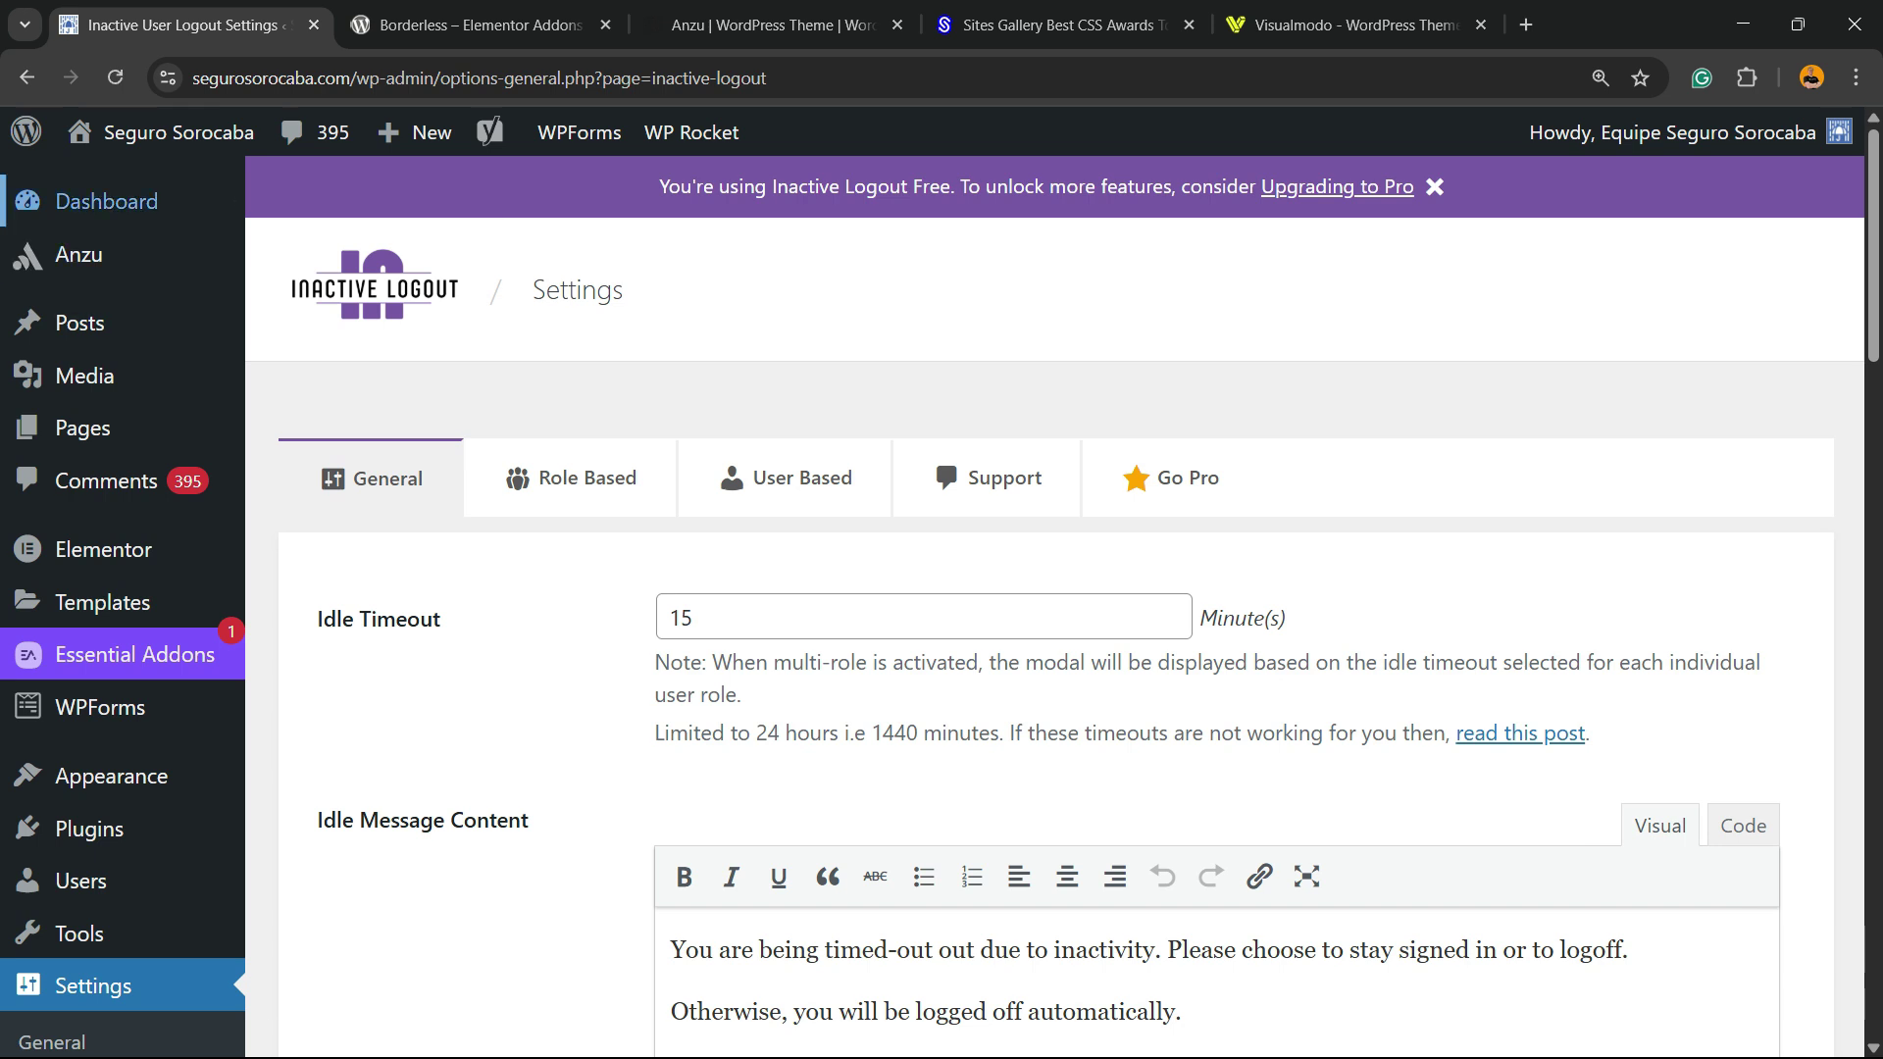
scroll(58, 1020, "down", 4)
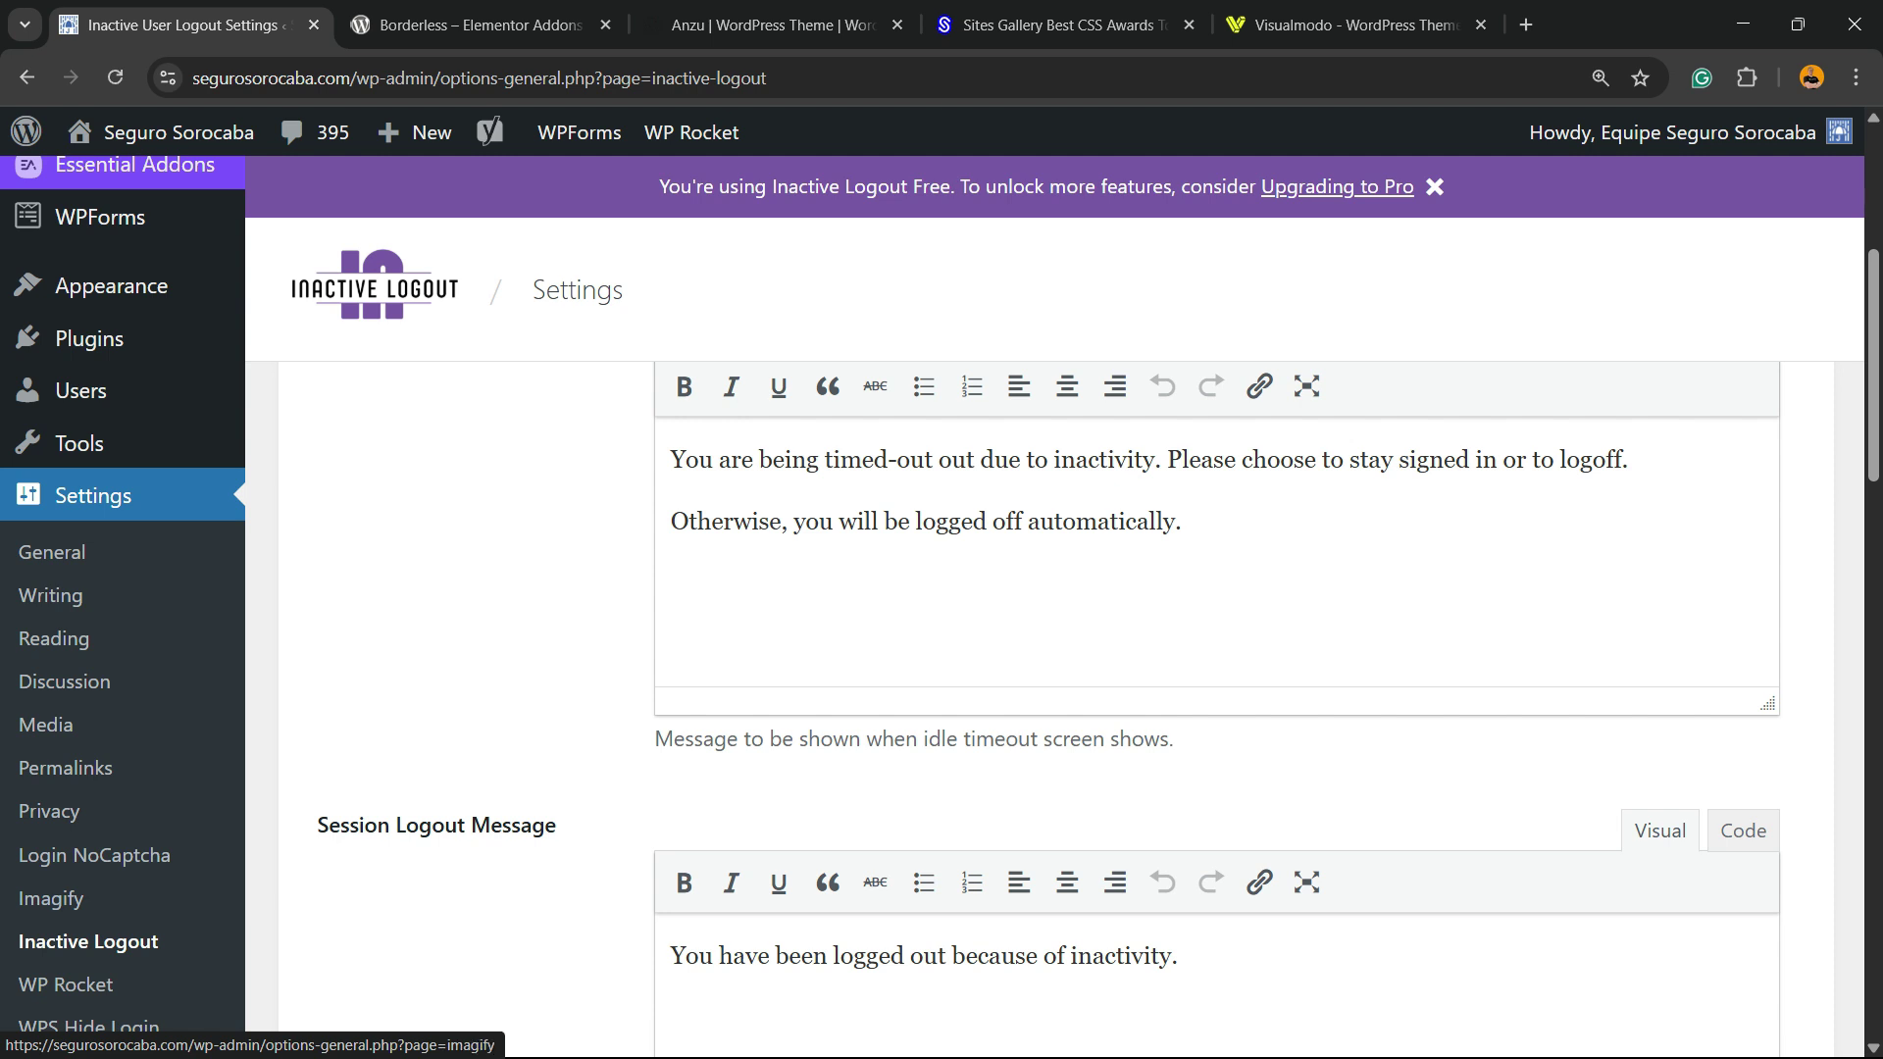
scroll(1054, 706, "up", 2)
key("ctrl+plus")
scroll(1561, 882, "up", 3)
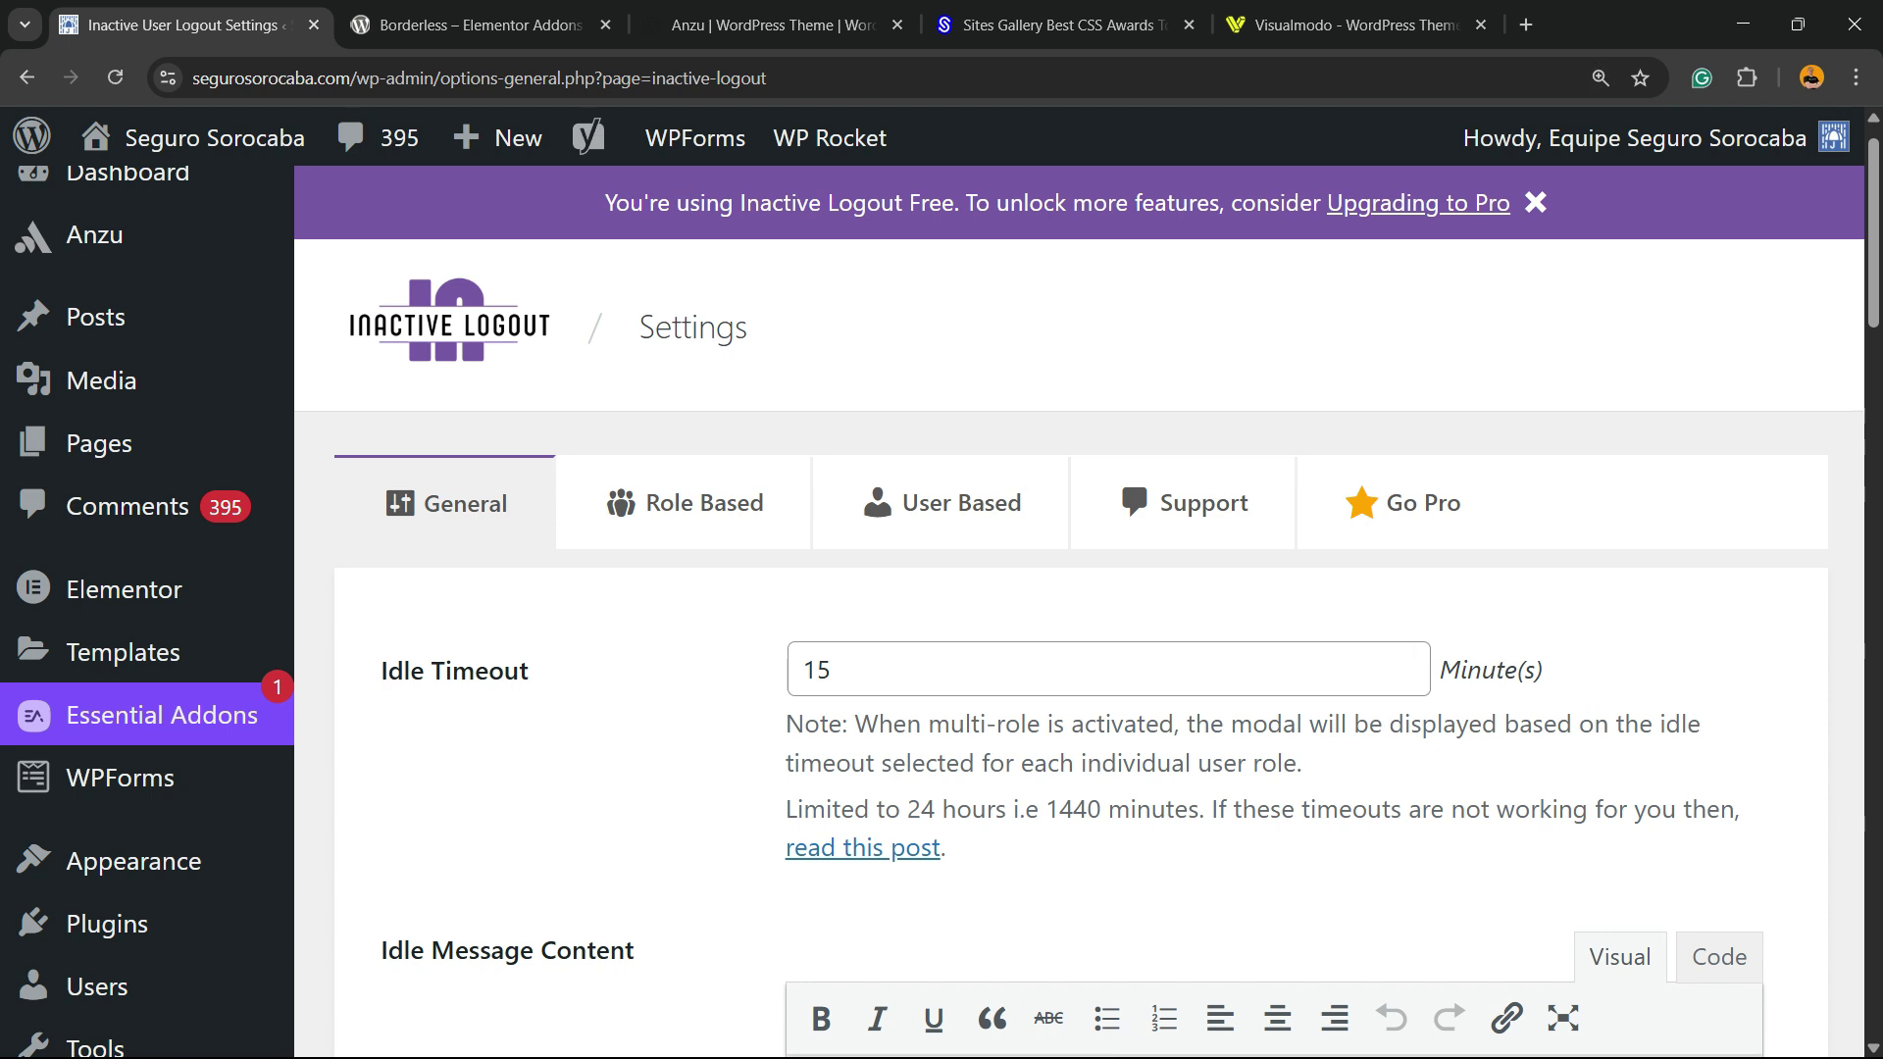
double_click(816, 670)
key("Tab")
scroll(1402, 436, "down", 2)
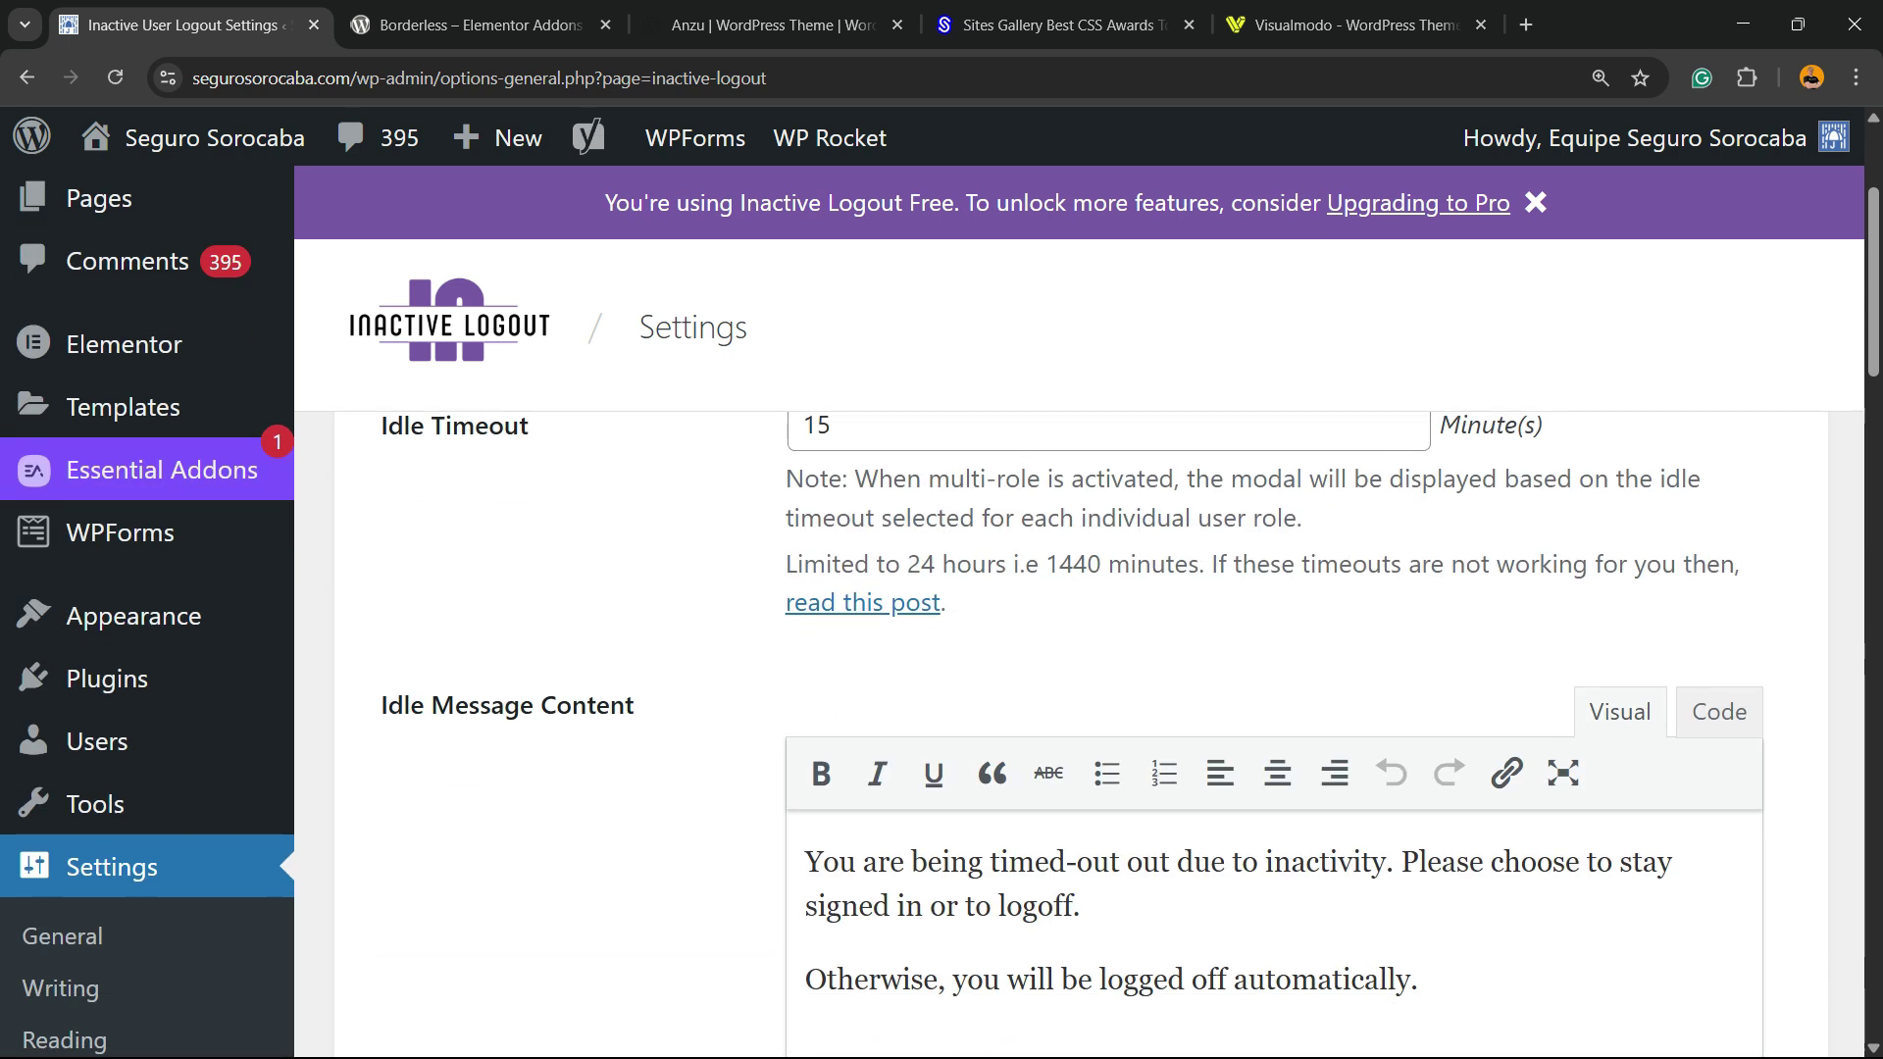
Examine the idle and session logout messages, along with the timeout countdown, pop-up and redirection options.
scroll(1079, 608, "down", 2)
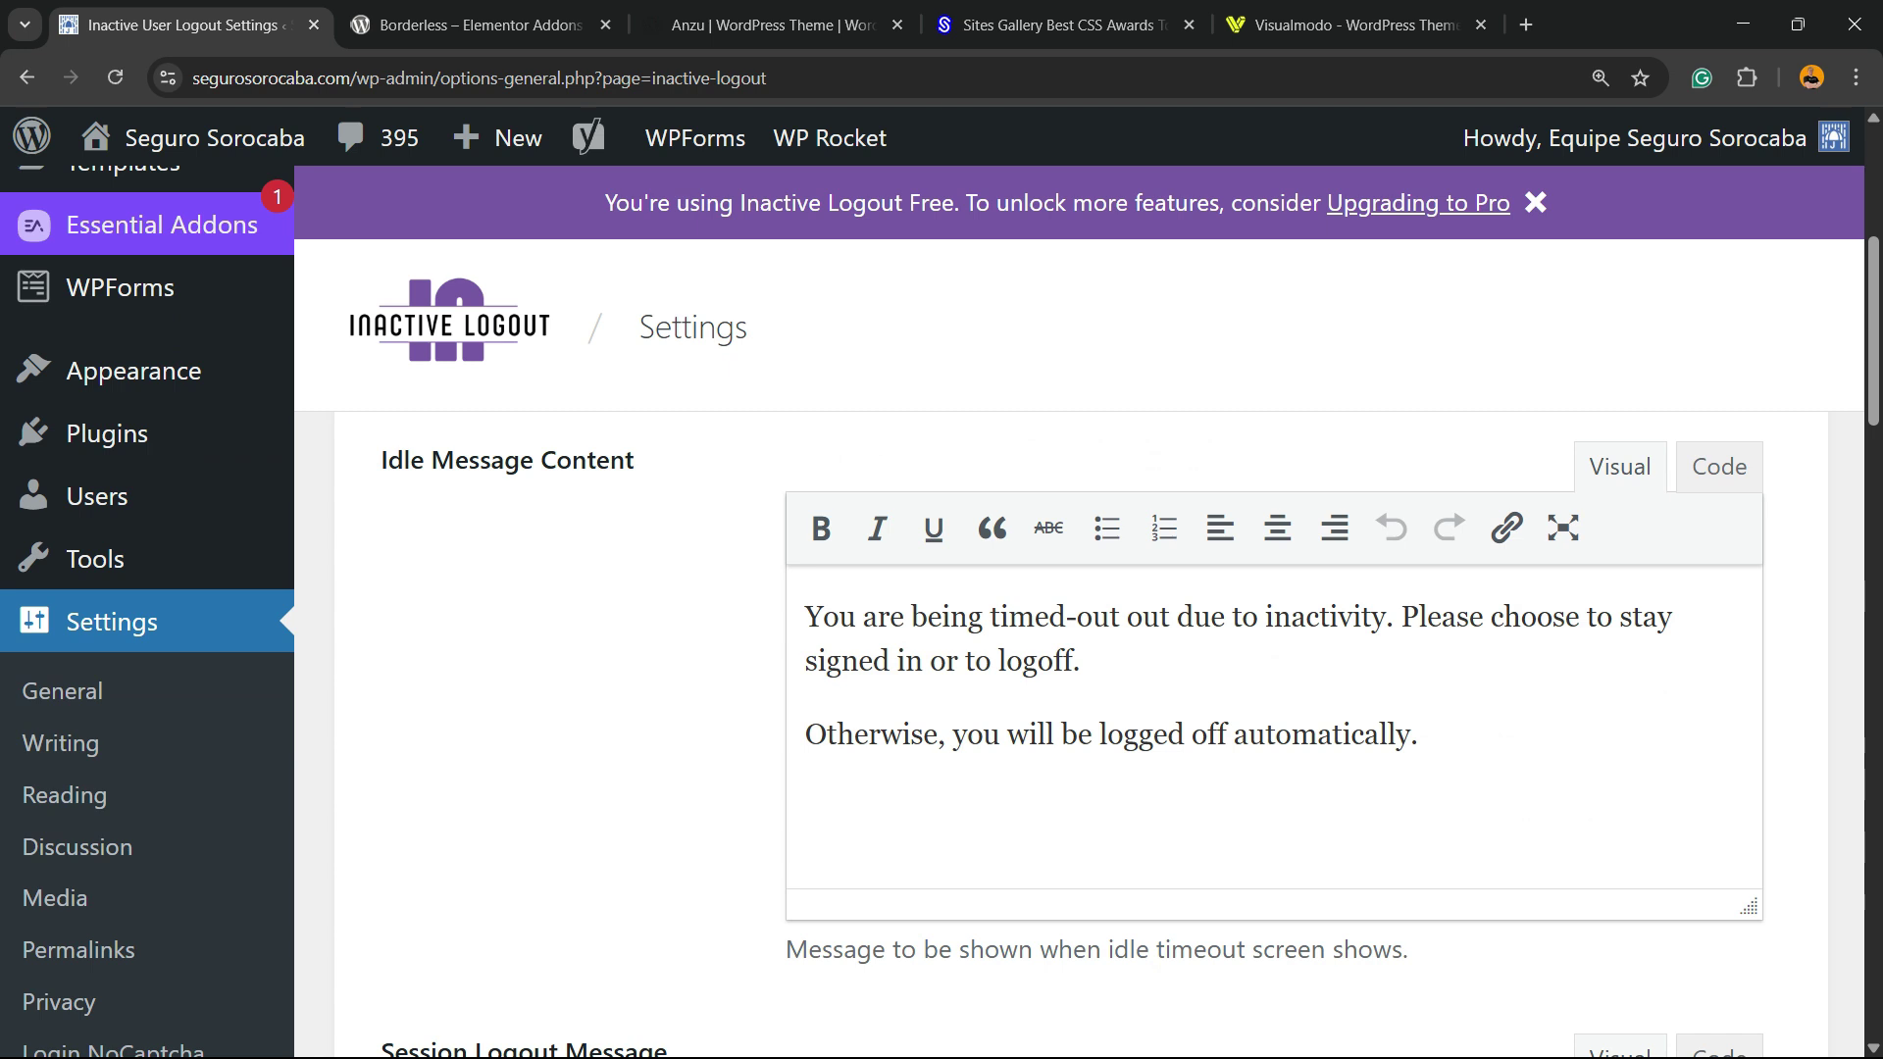
scroll(1561, 515, "down", 2)
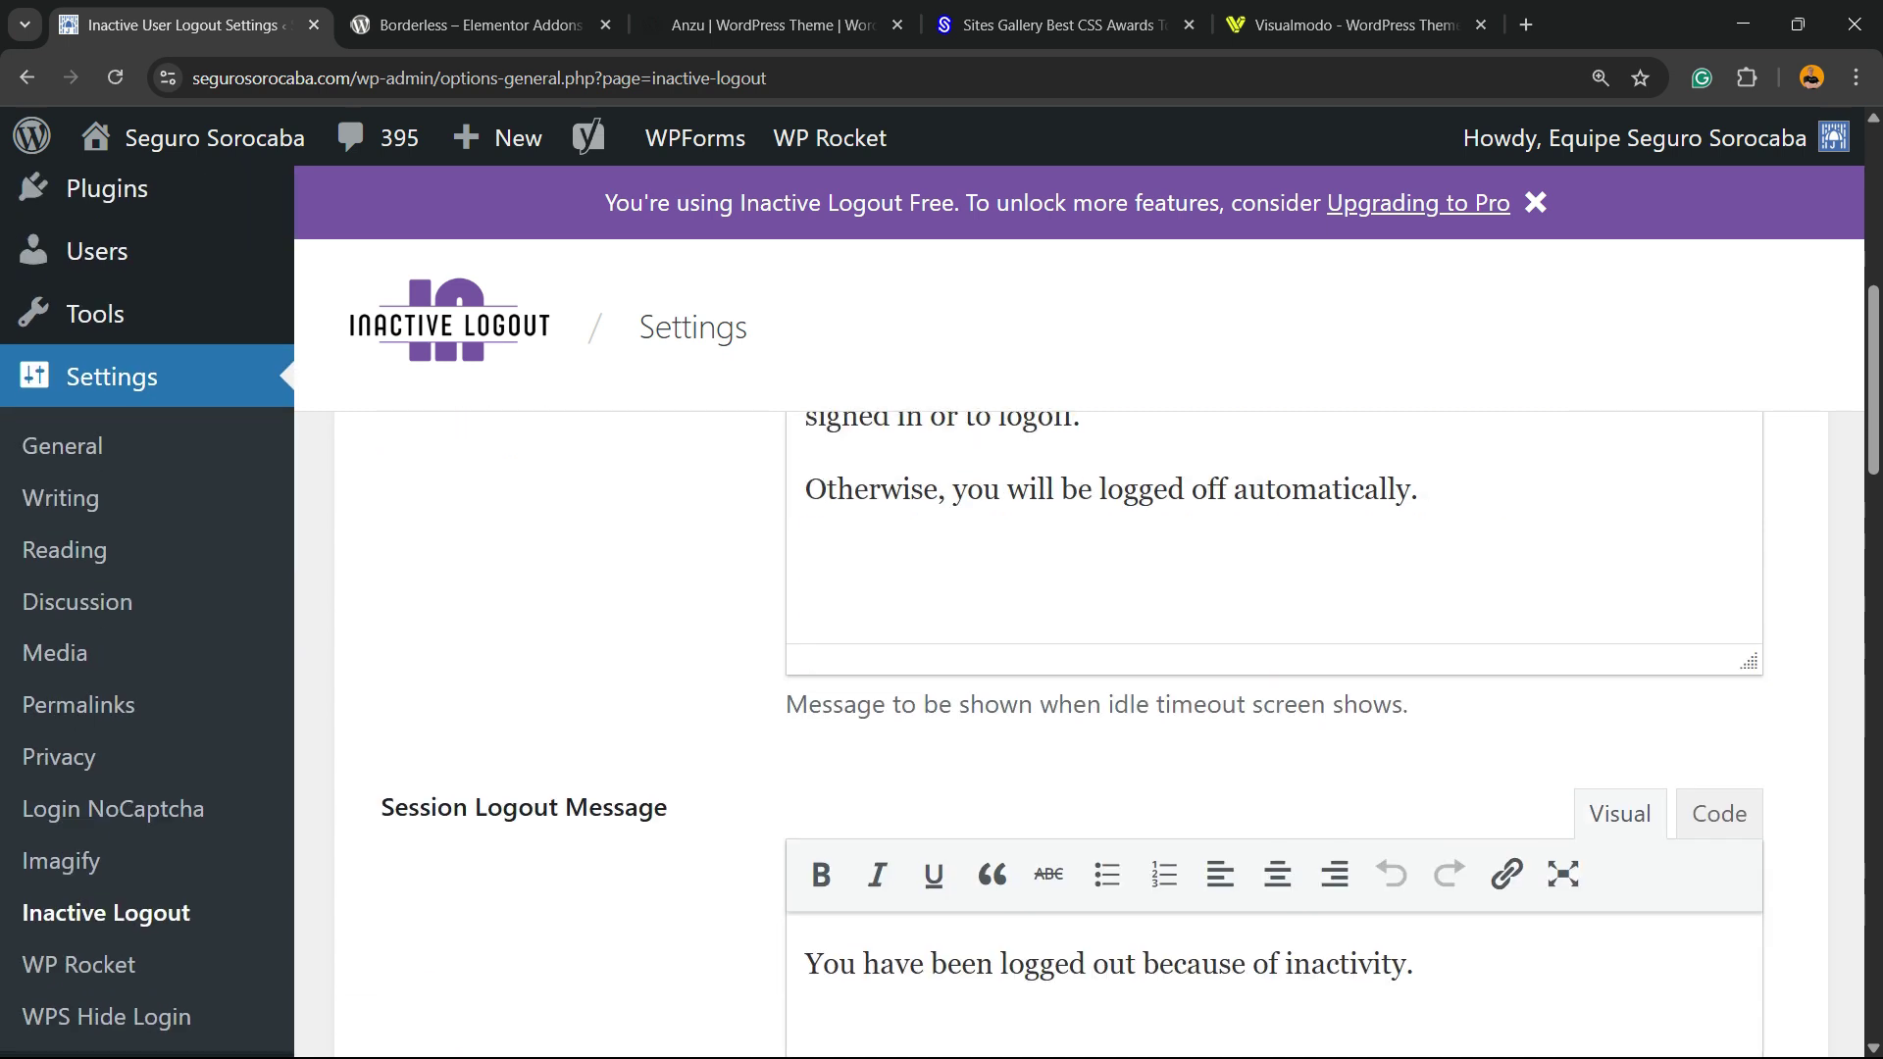
scroll(1561, 862, "down", 4)
scroll(873, 631, "up", 2)
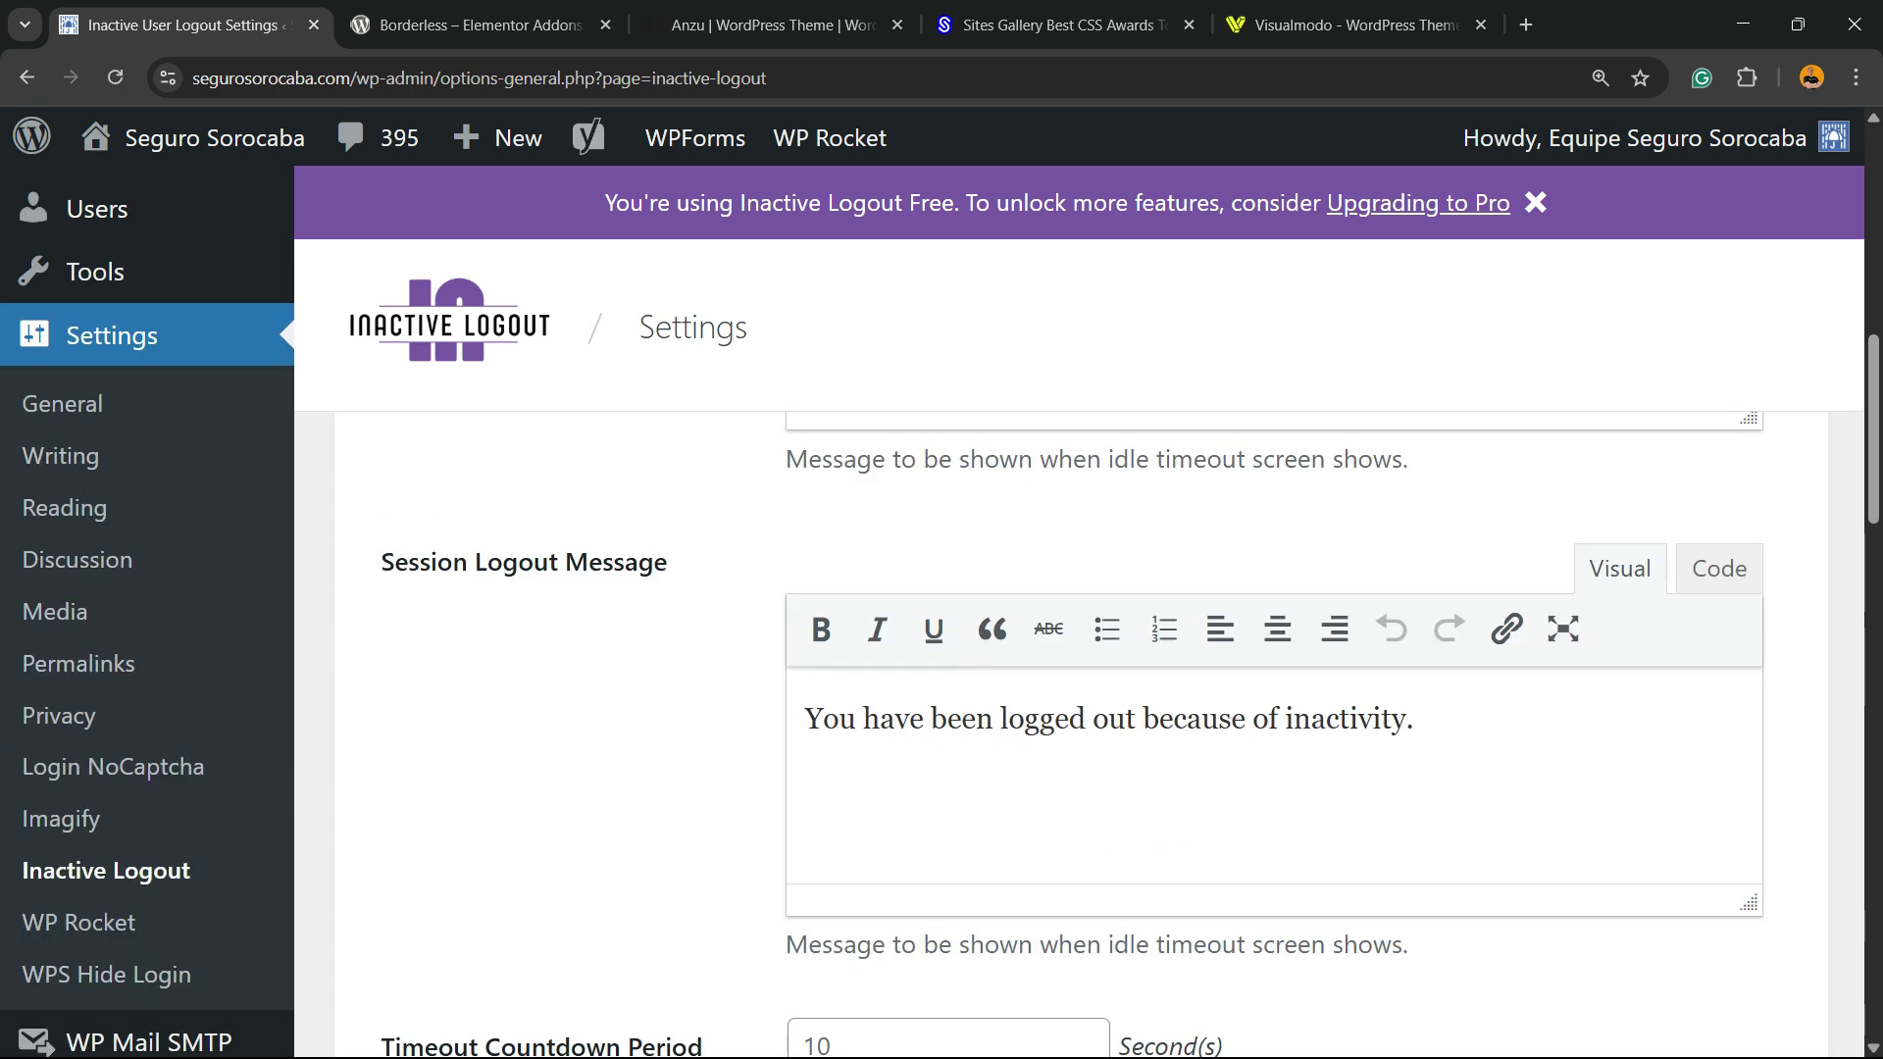
triple_click(1034, 719)
scroll(1034, 719, "down", 2)
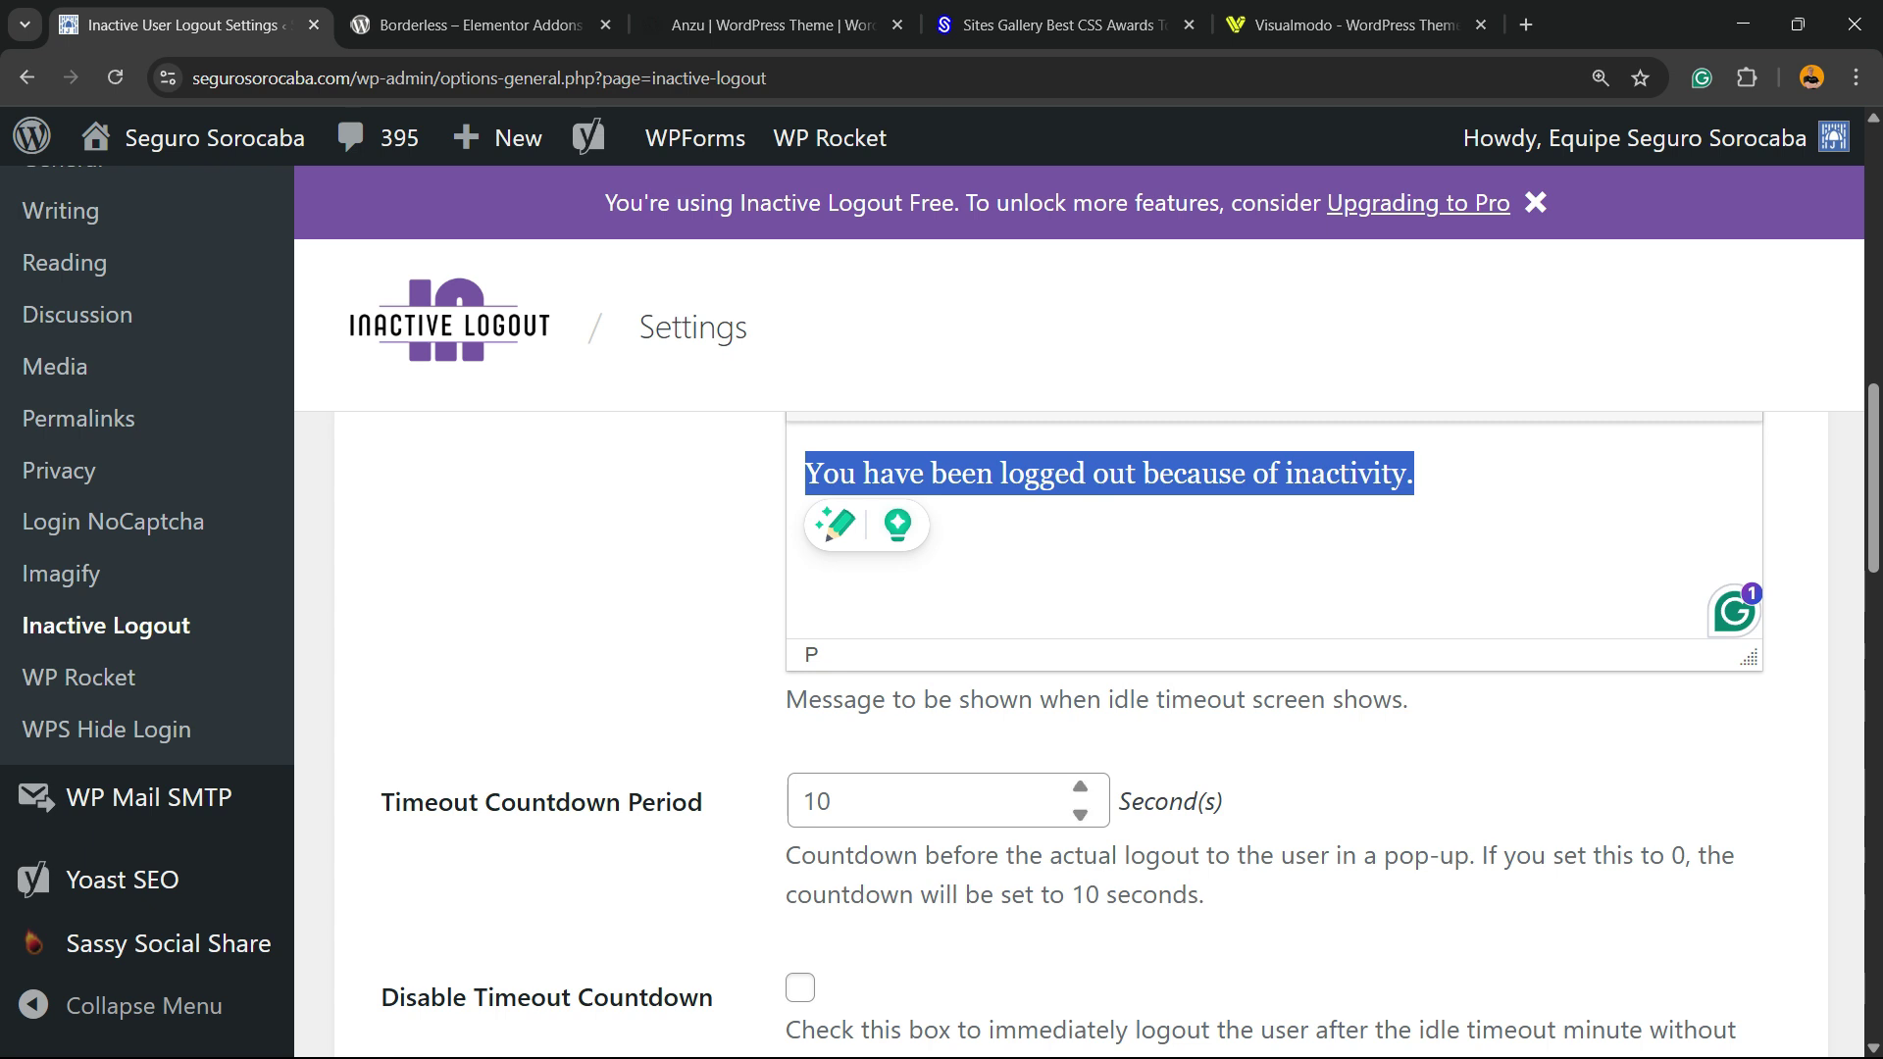
left_click(806, 801)
scroll(1079, 638, "down", 2)
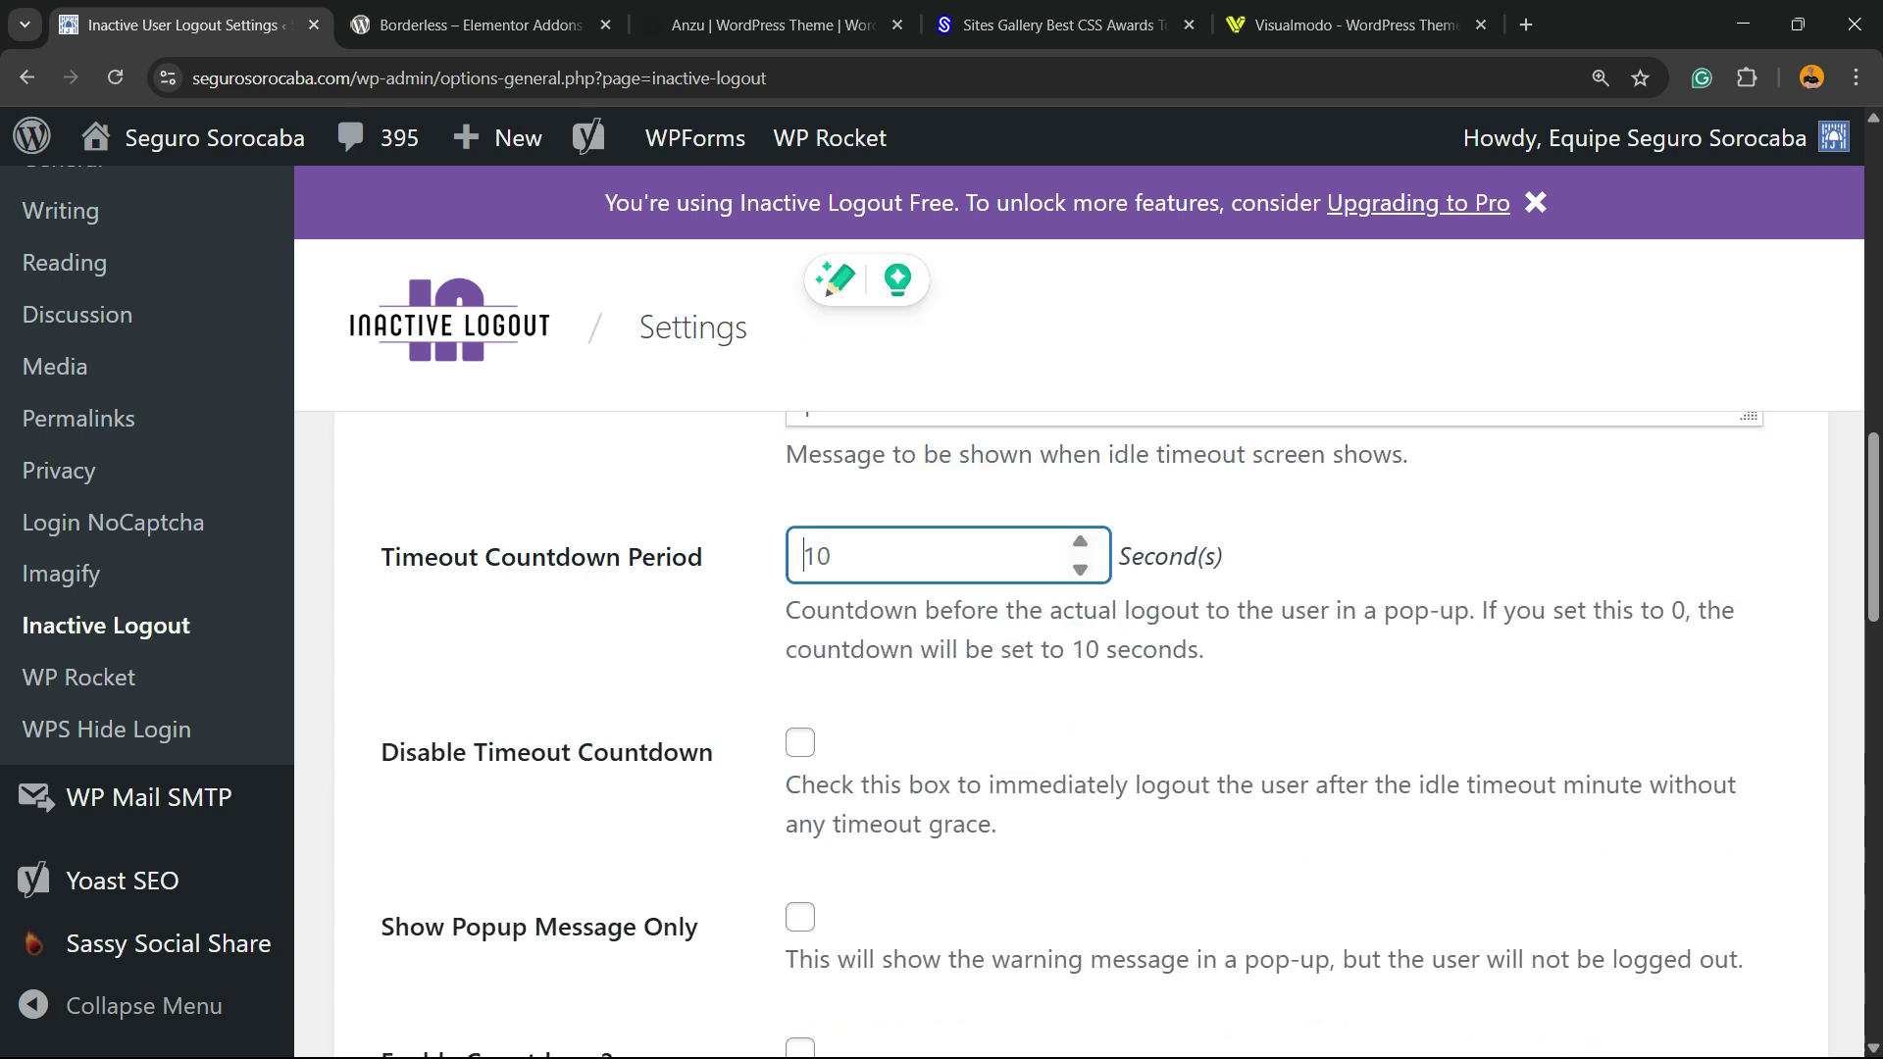
scroll(1079, 638, "down", 2)
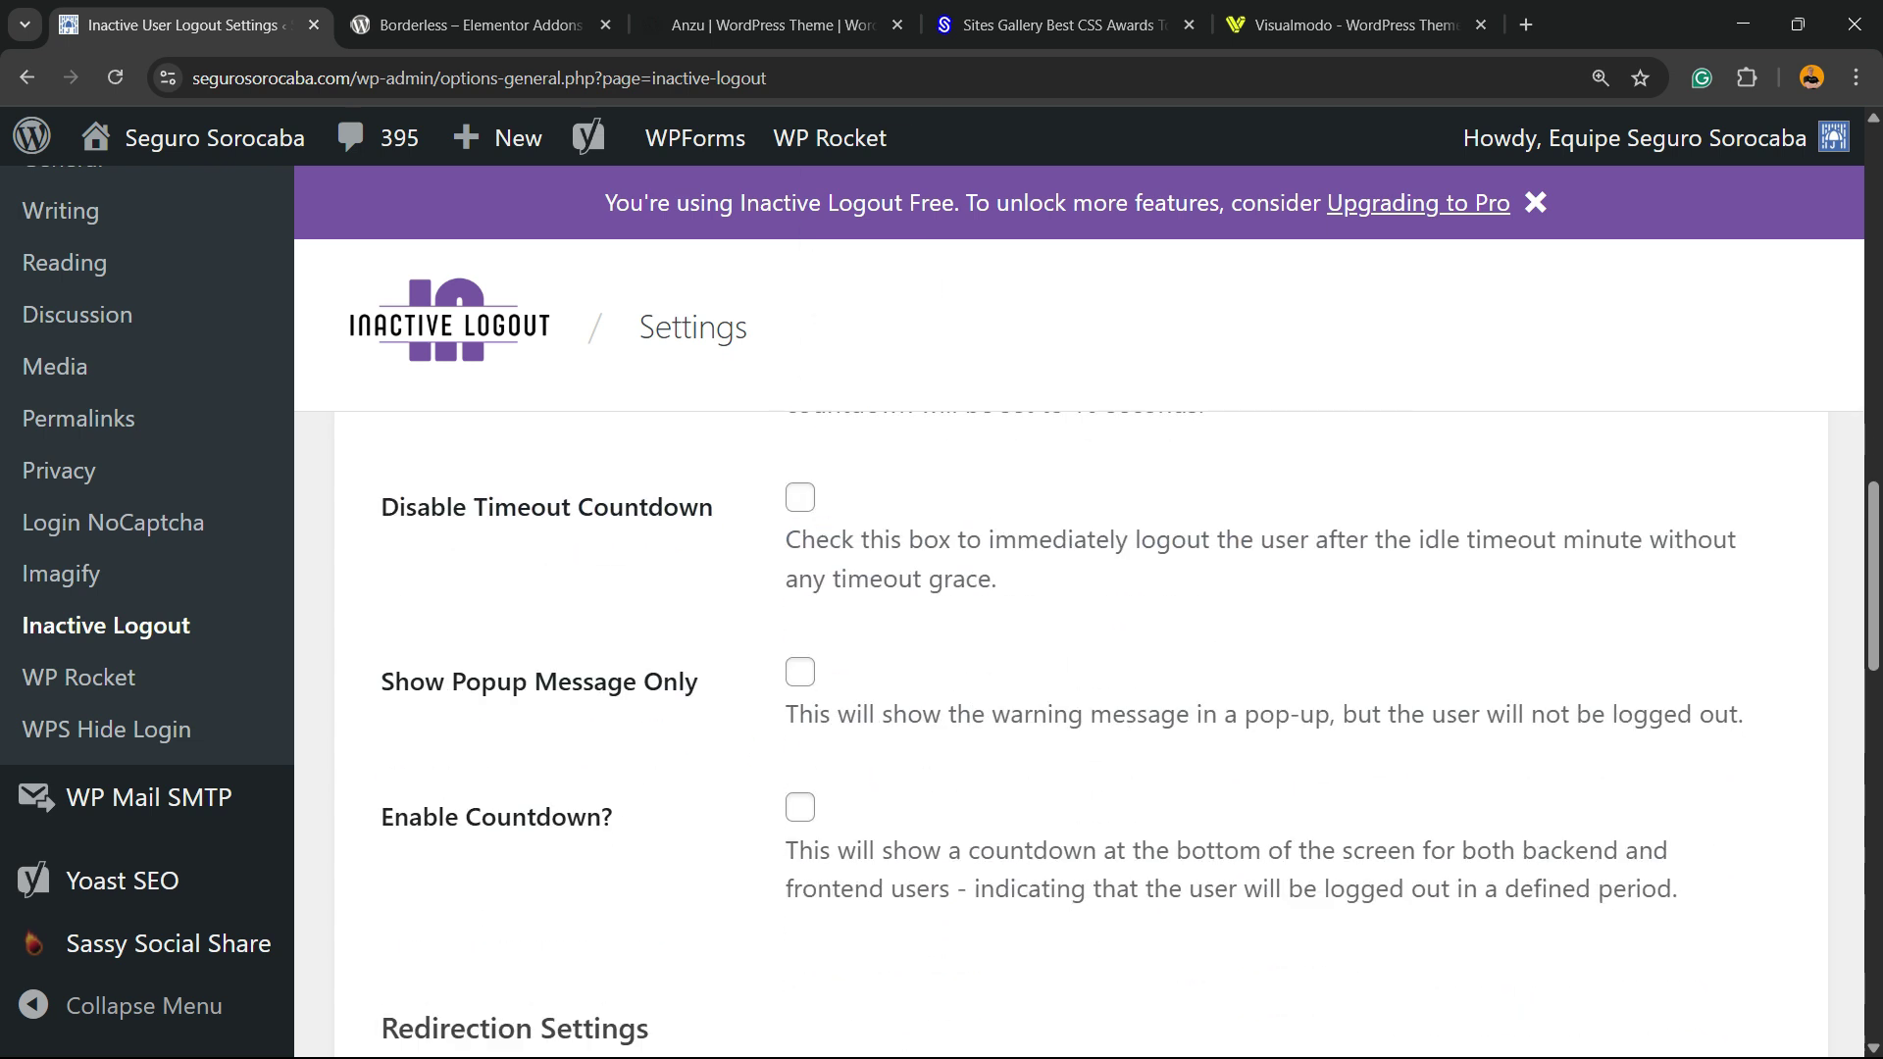
scroll(1079, 637, "down", 2)
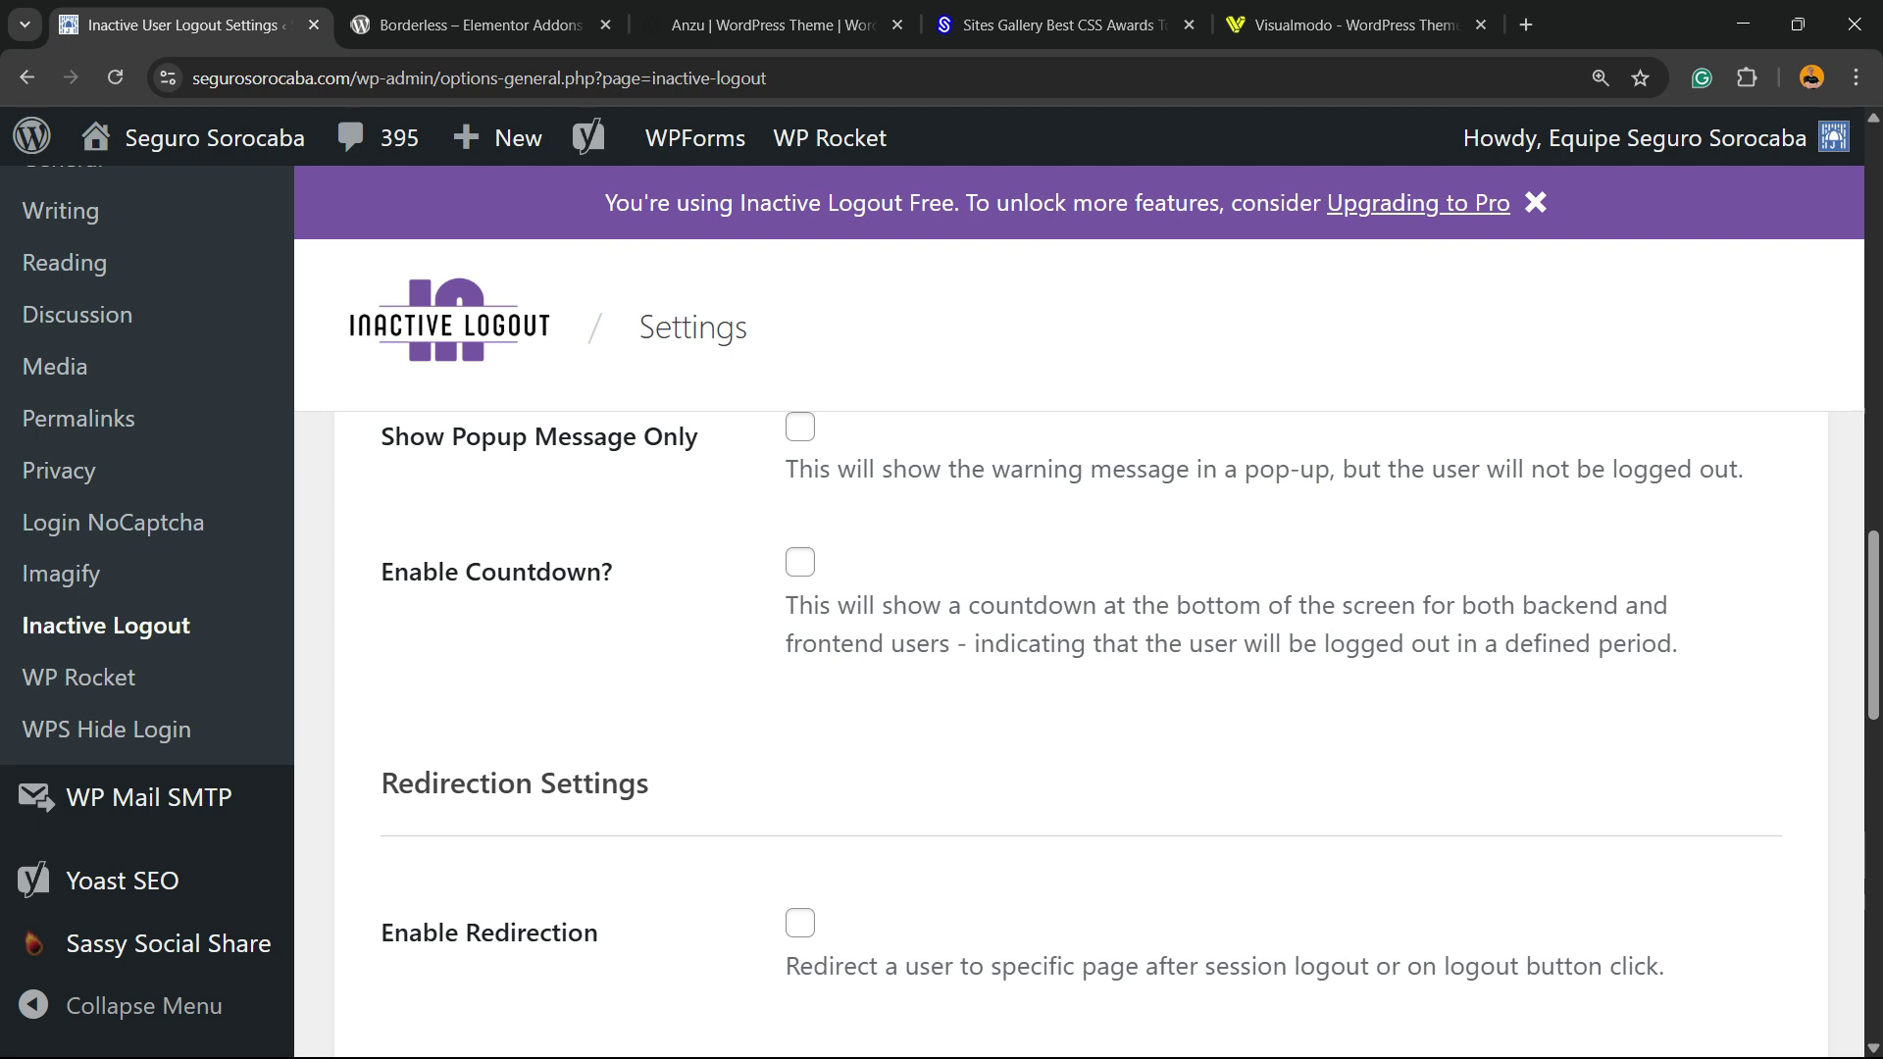
scroll(1078, 638, "down", 2)
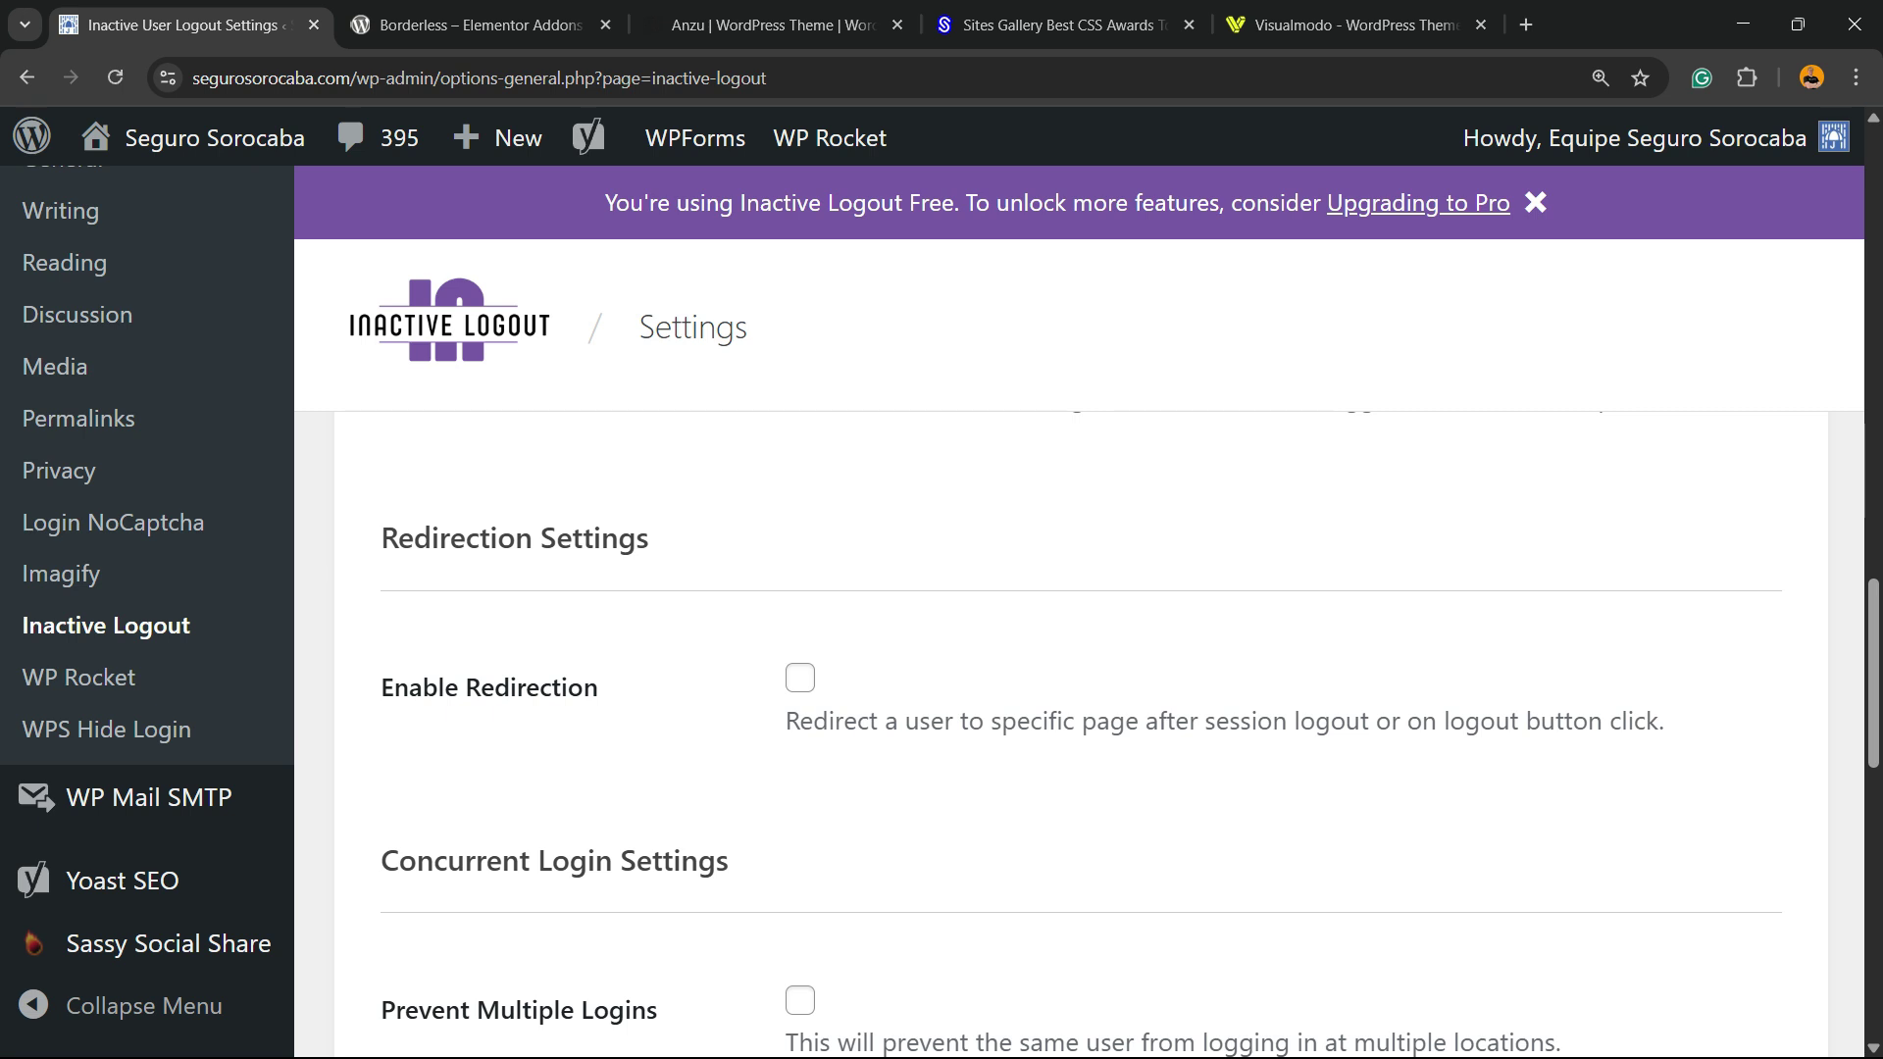
Try out Enable Redirection and Prevent Multiple Logins, switching each option on and back off.
left_click(800, 678)
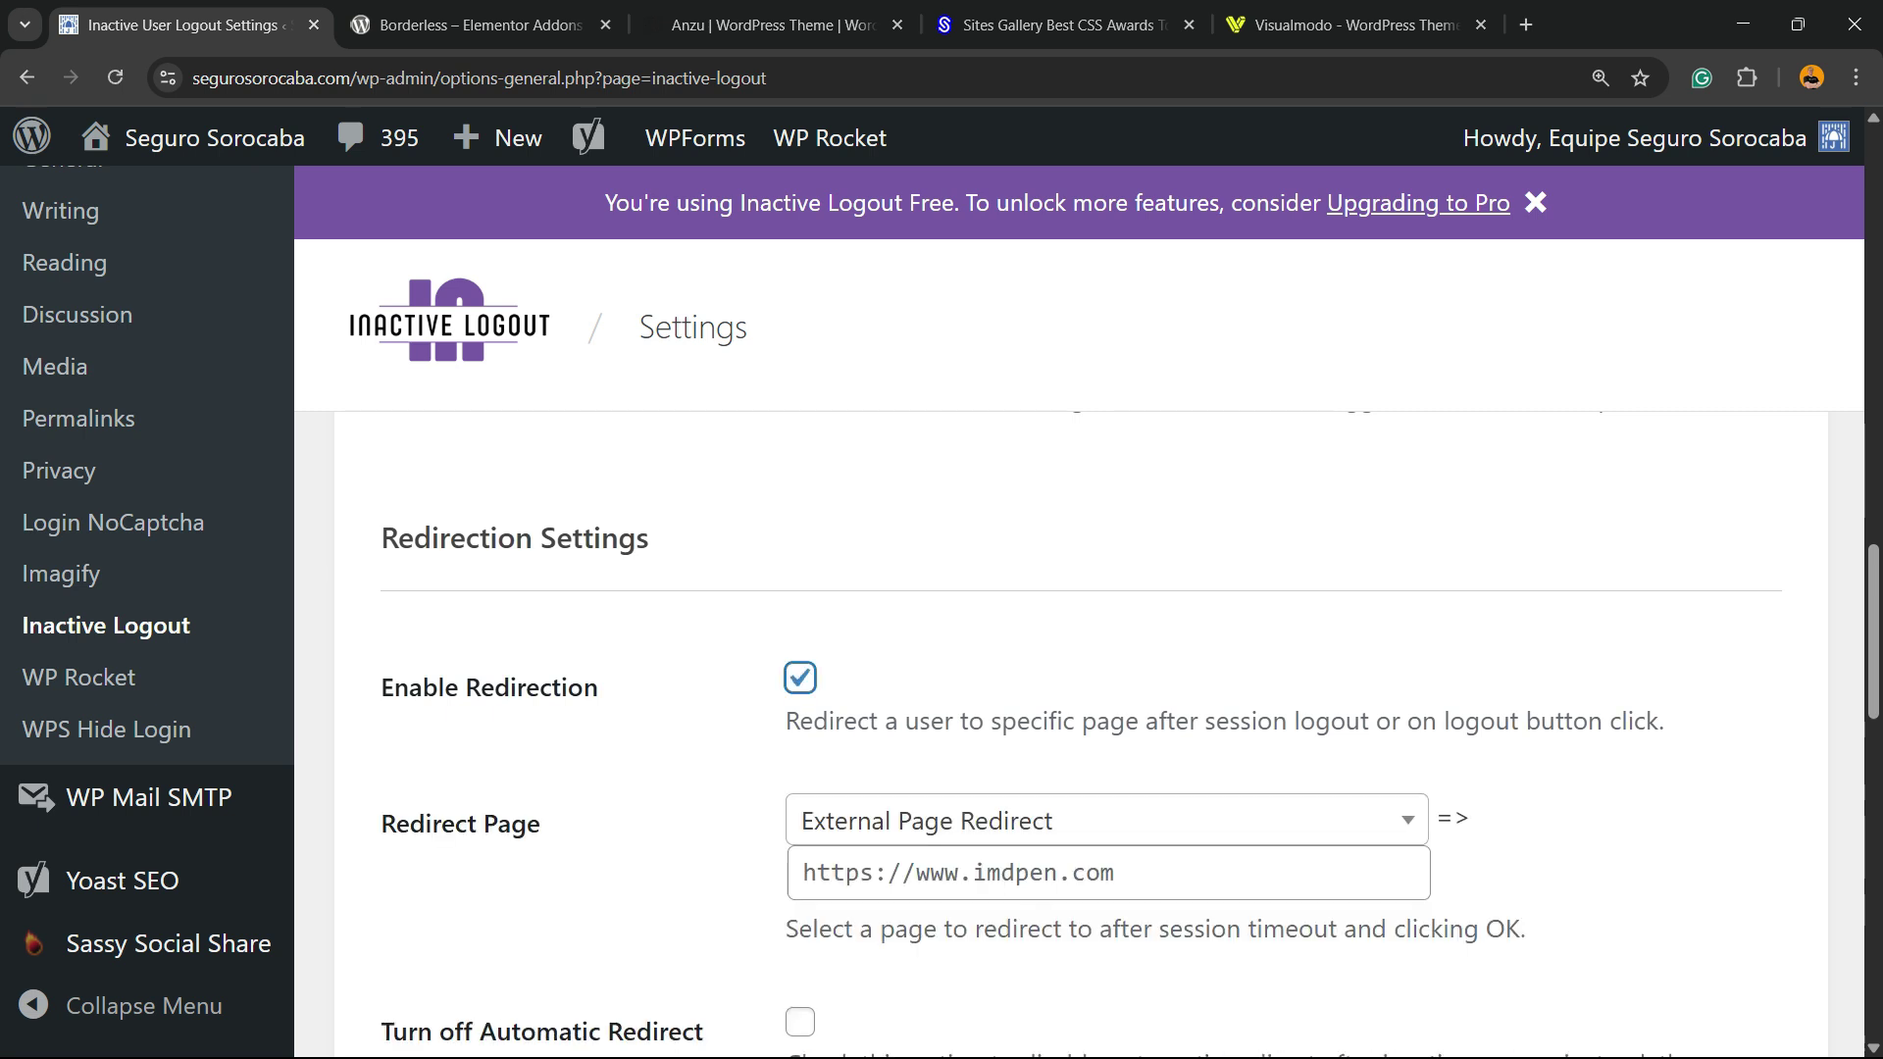
left_click(800, 678)
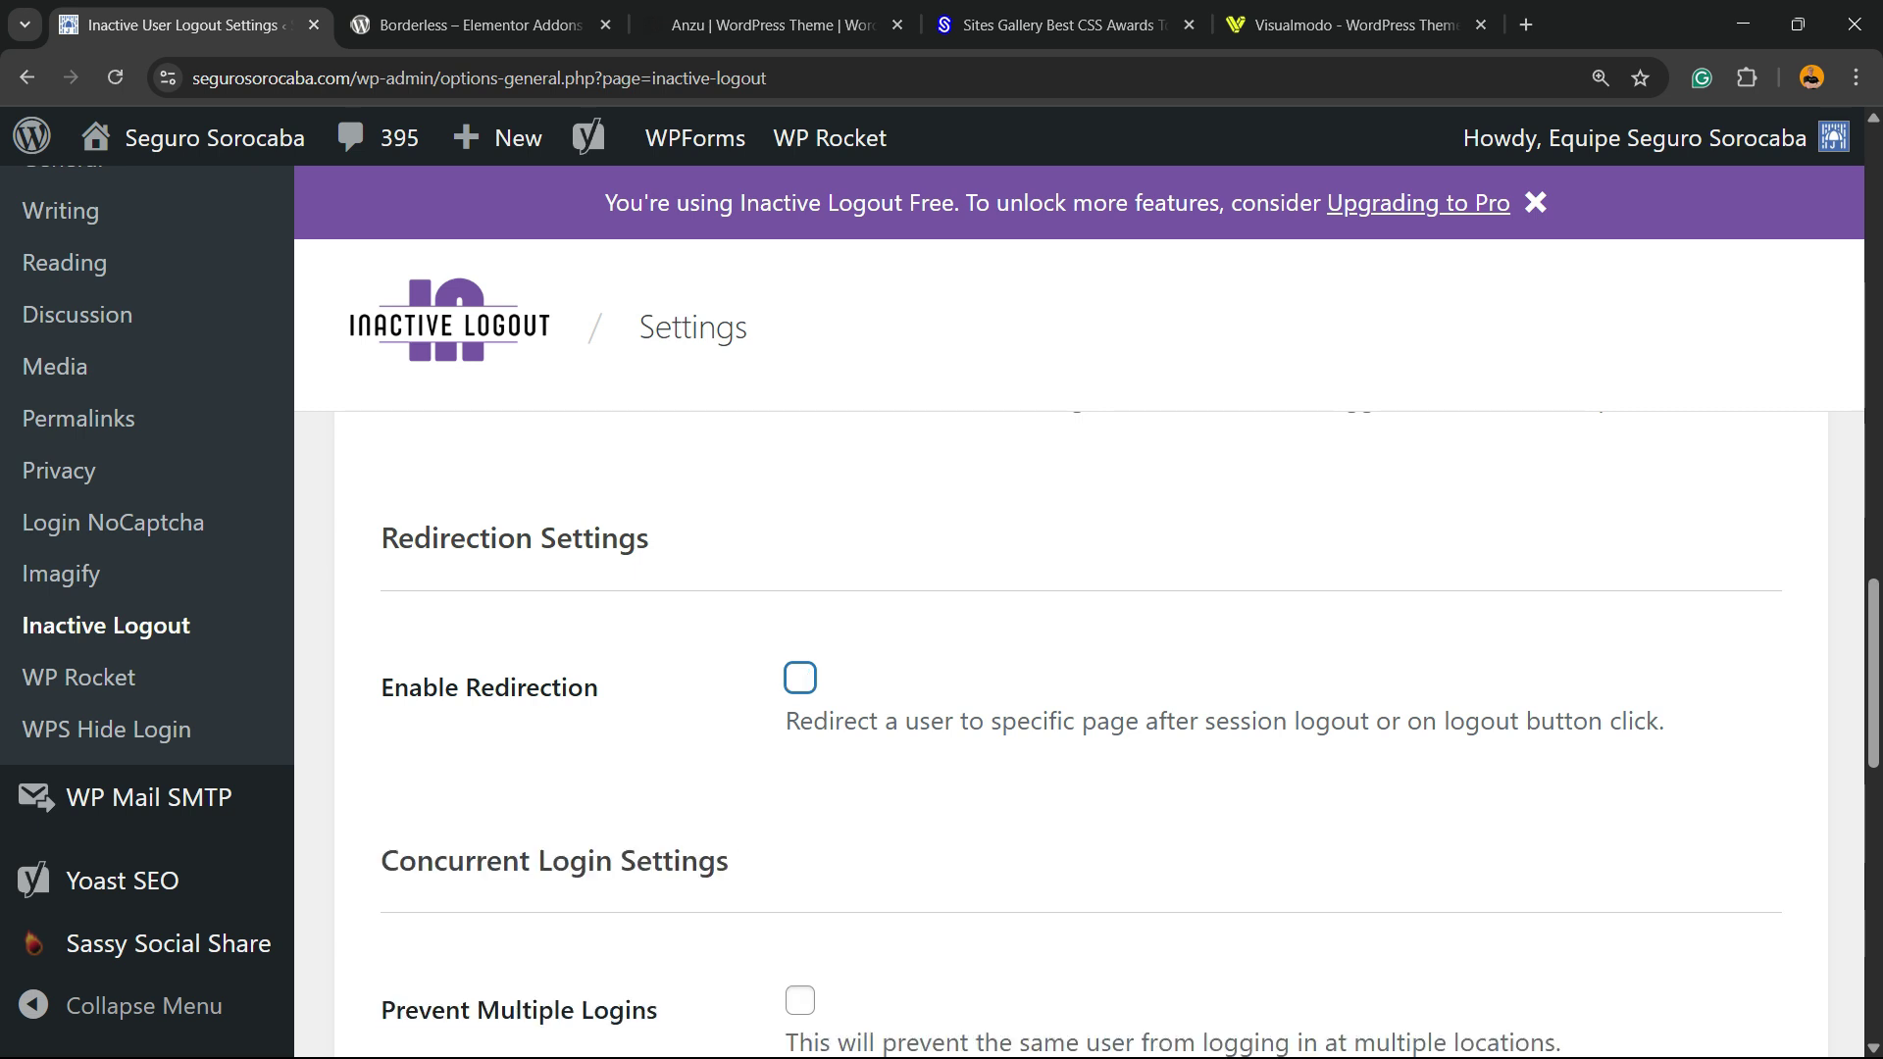
scroll(1079, 726, "down", 2)
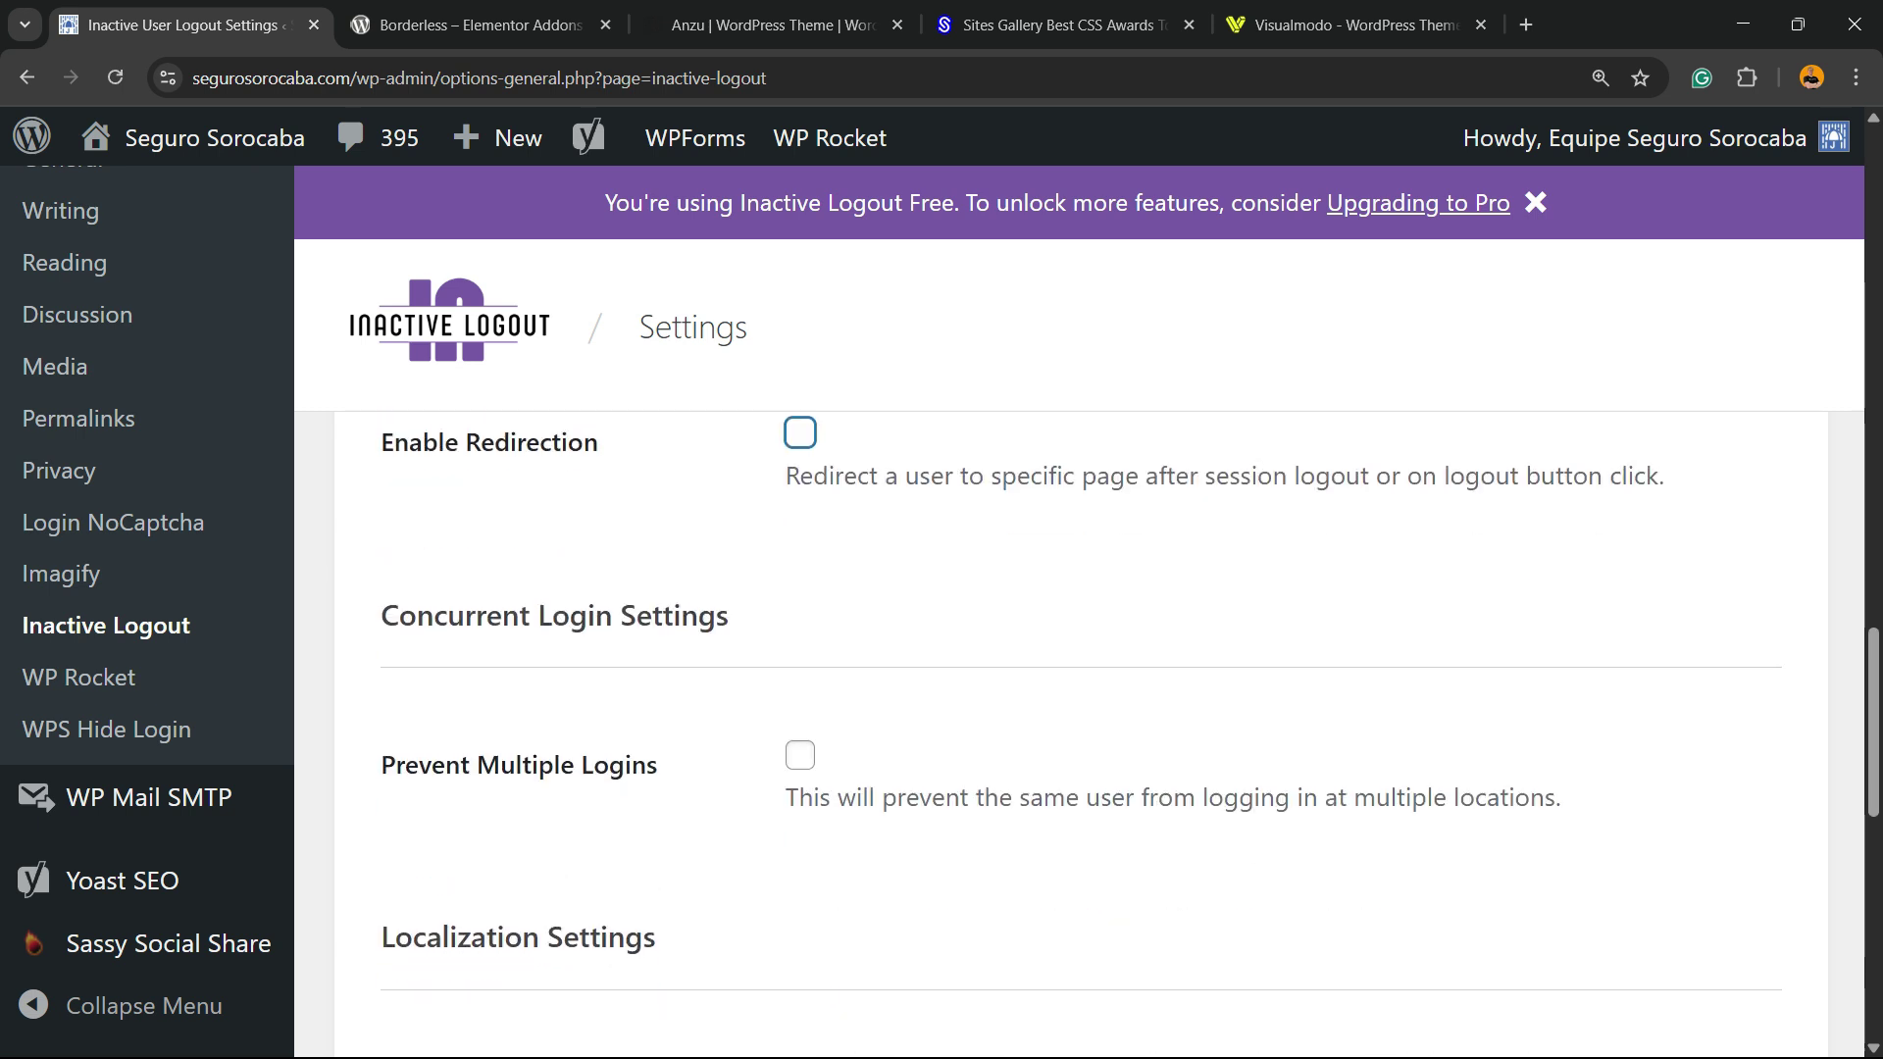
left_click(800, 755)
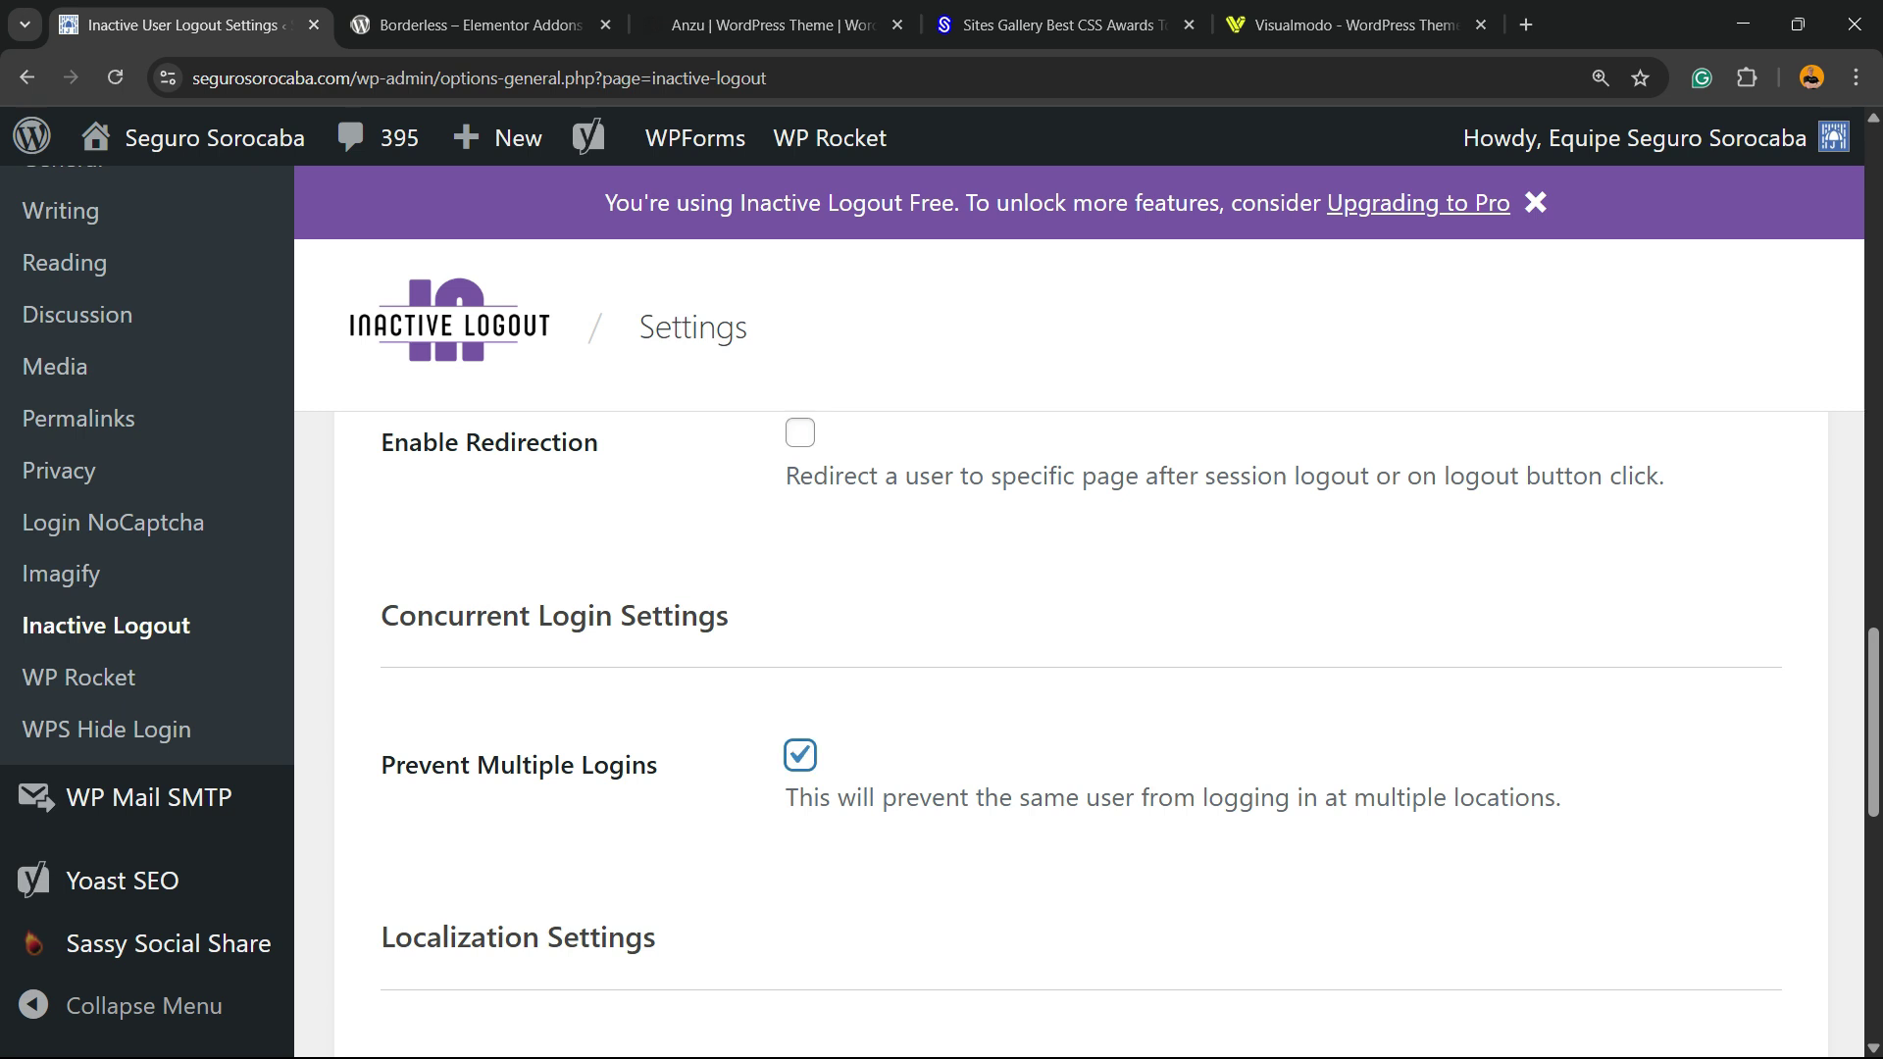
key("space")
scroll(1079, 725, "down", 2)
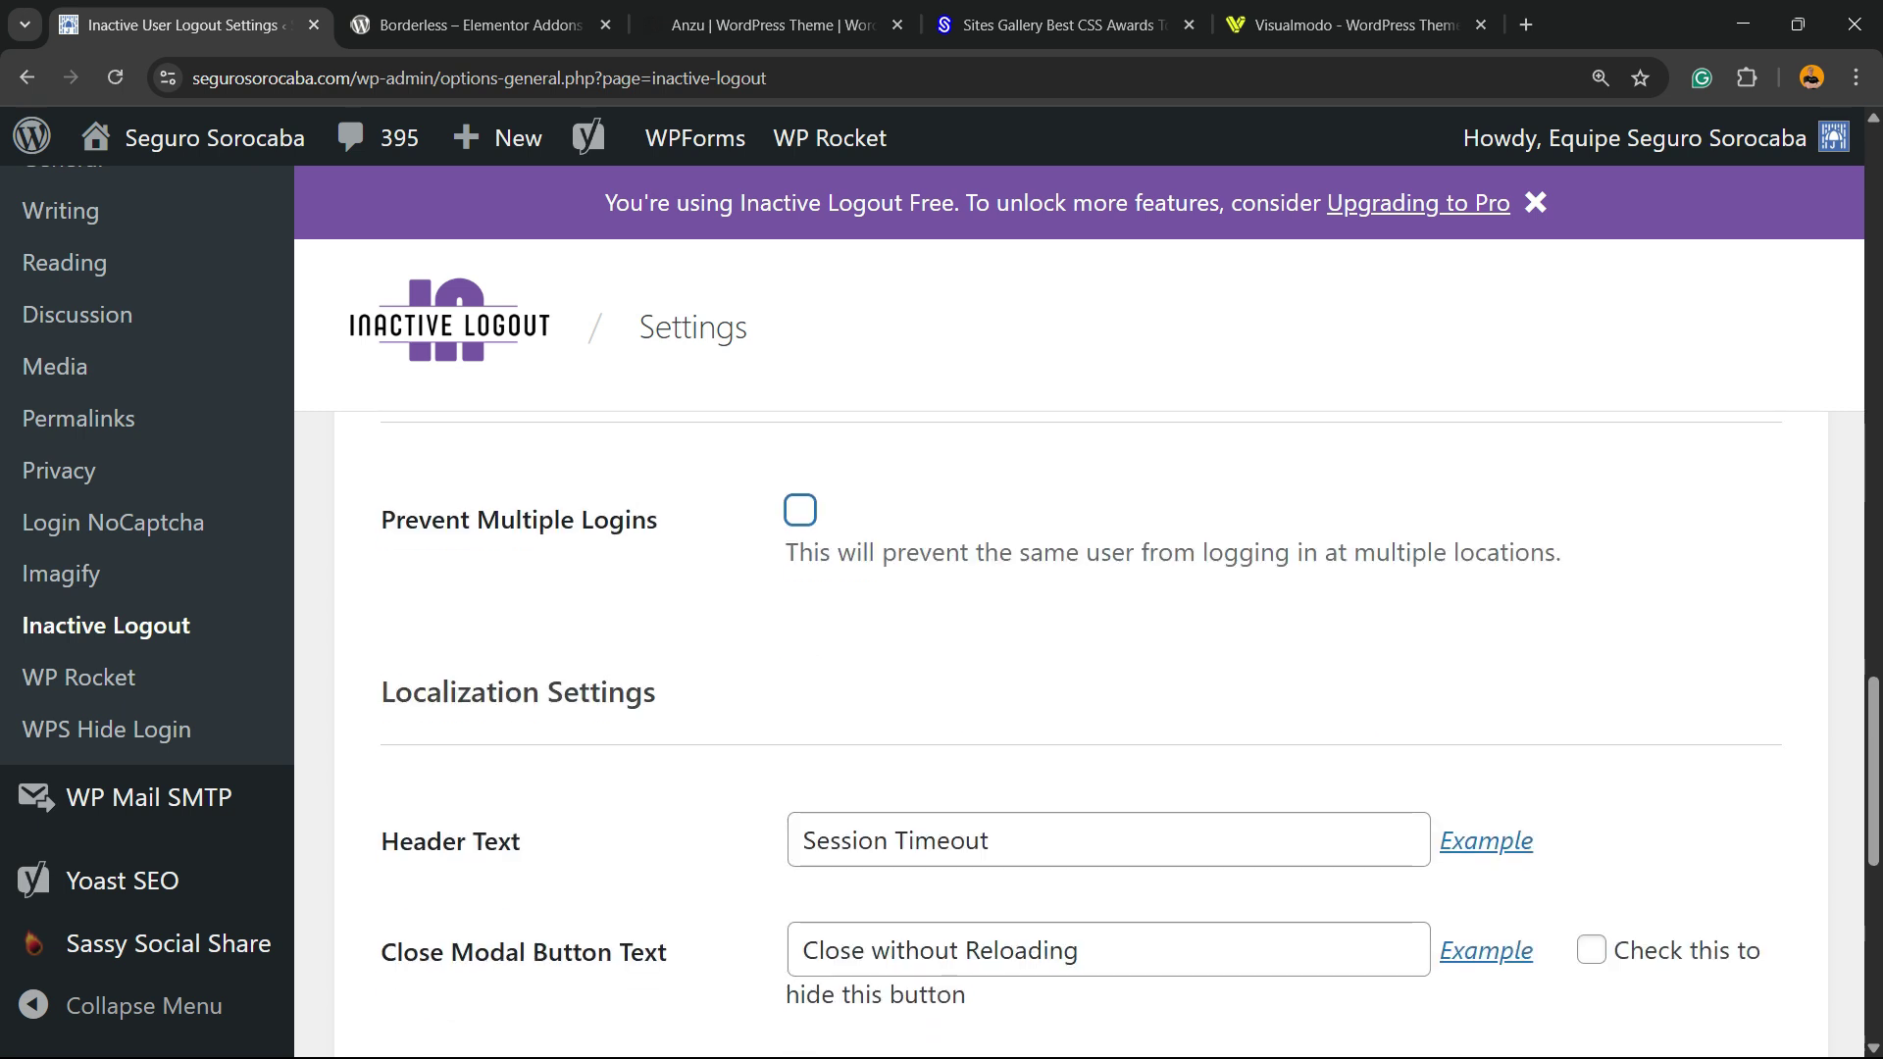
Review the localization texts for the timeout dialog's header and buttons, and open the role-based timeout settings.
scroll(1079, 725, "down", 2)
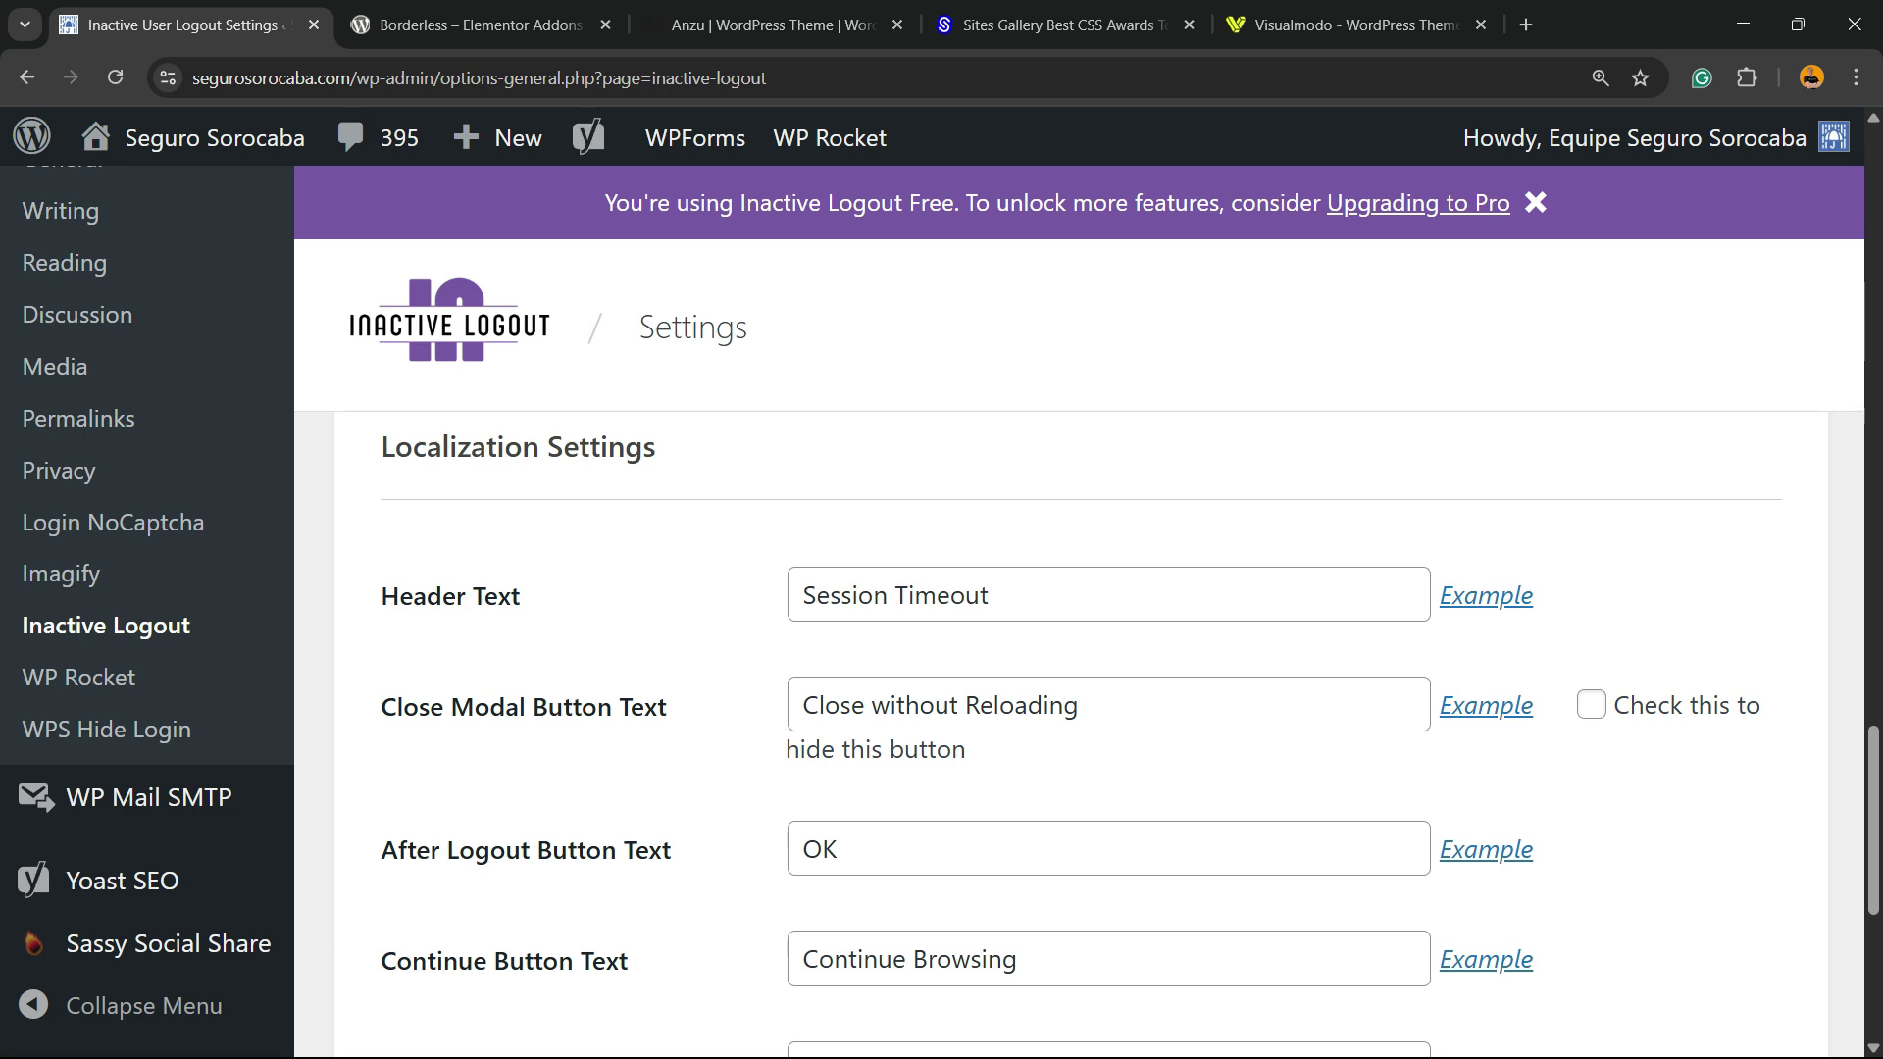
scroll(1079, 725, "down", 2)
scroll(1079, 725, "down", 3)
scroll(1079, 726, "up", 5)
scroll(1078, 726, "down", 5)
scroll(1079, 725, "up", 15)
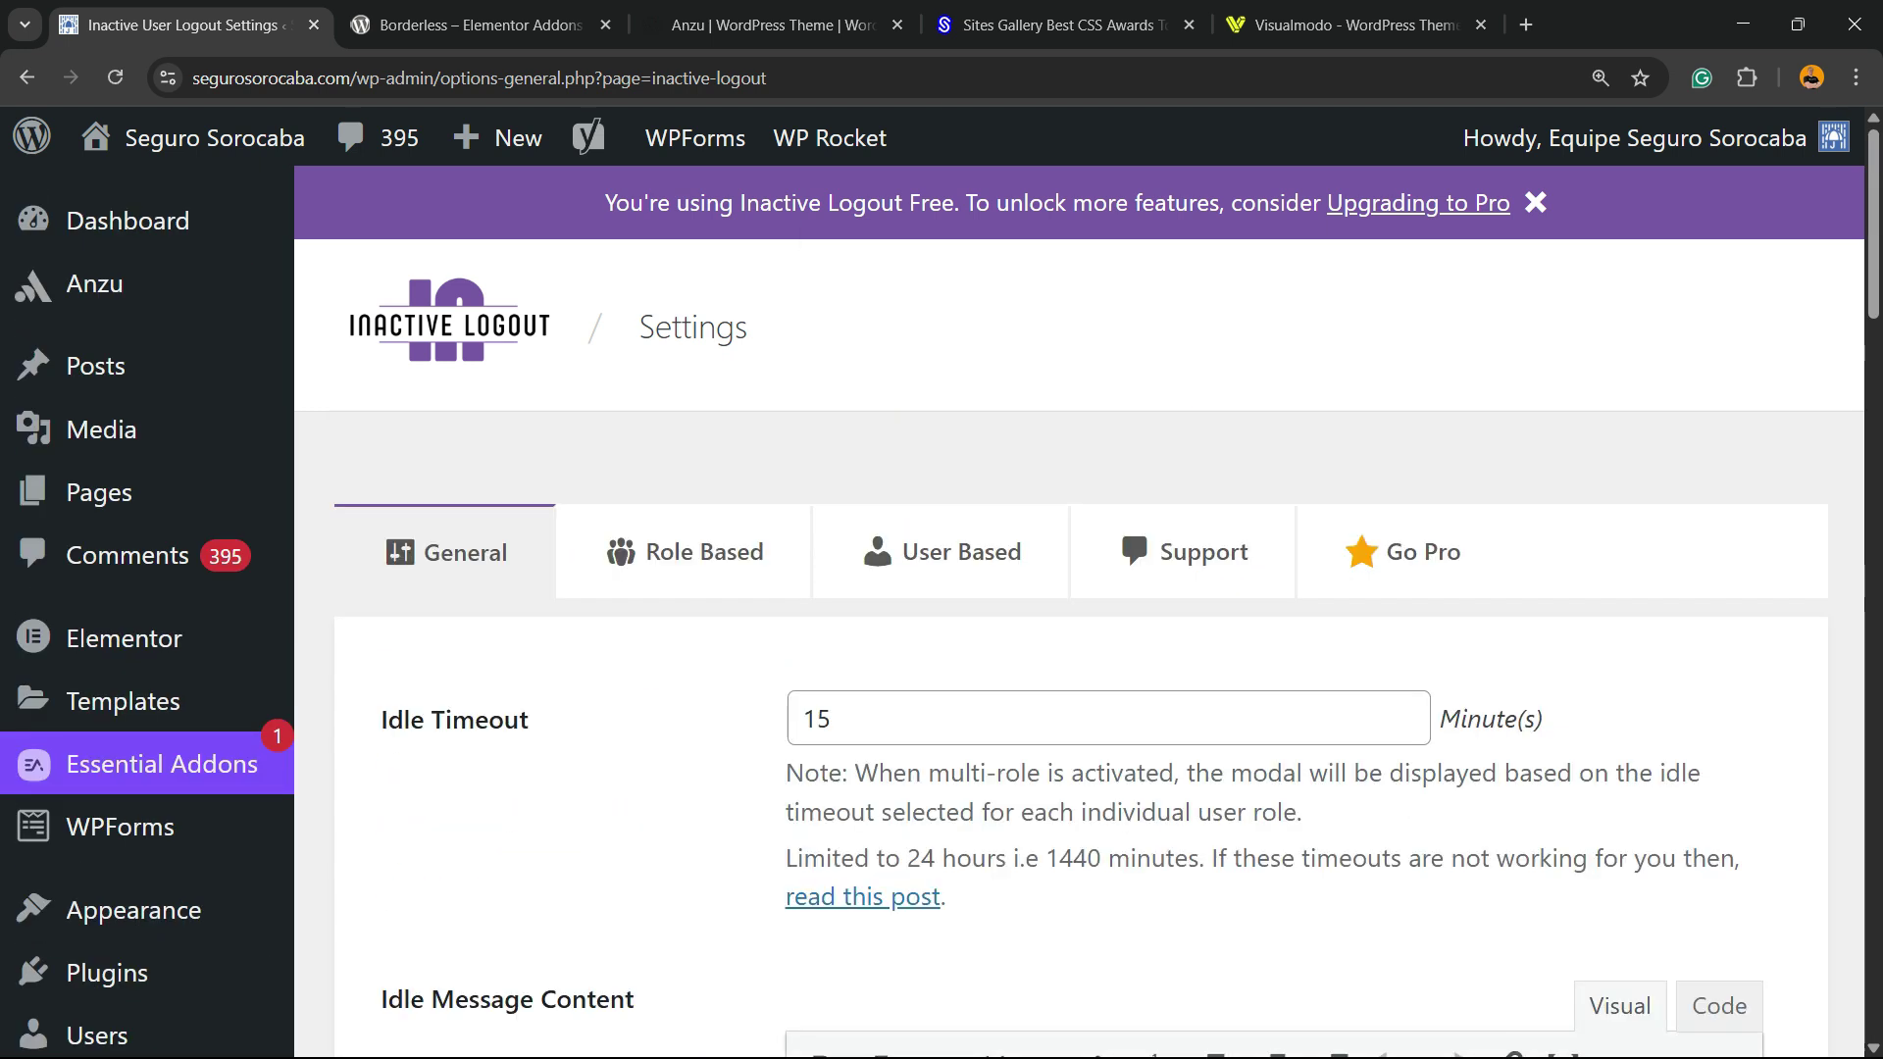
left_click(684, 551)
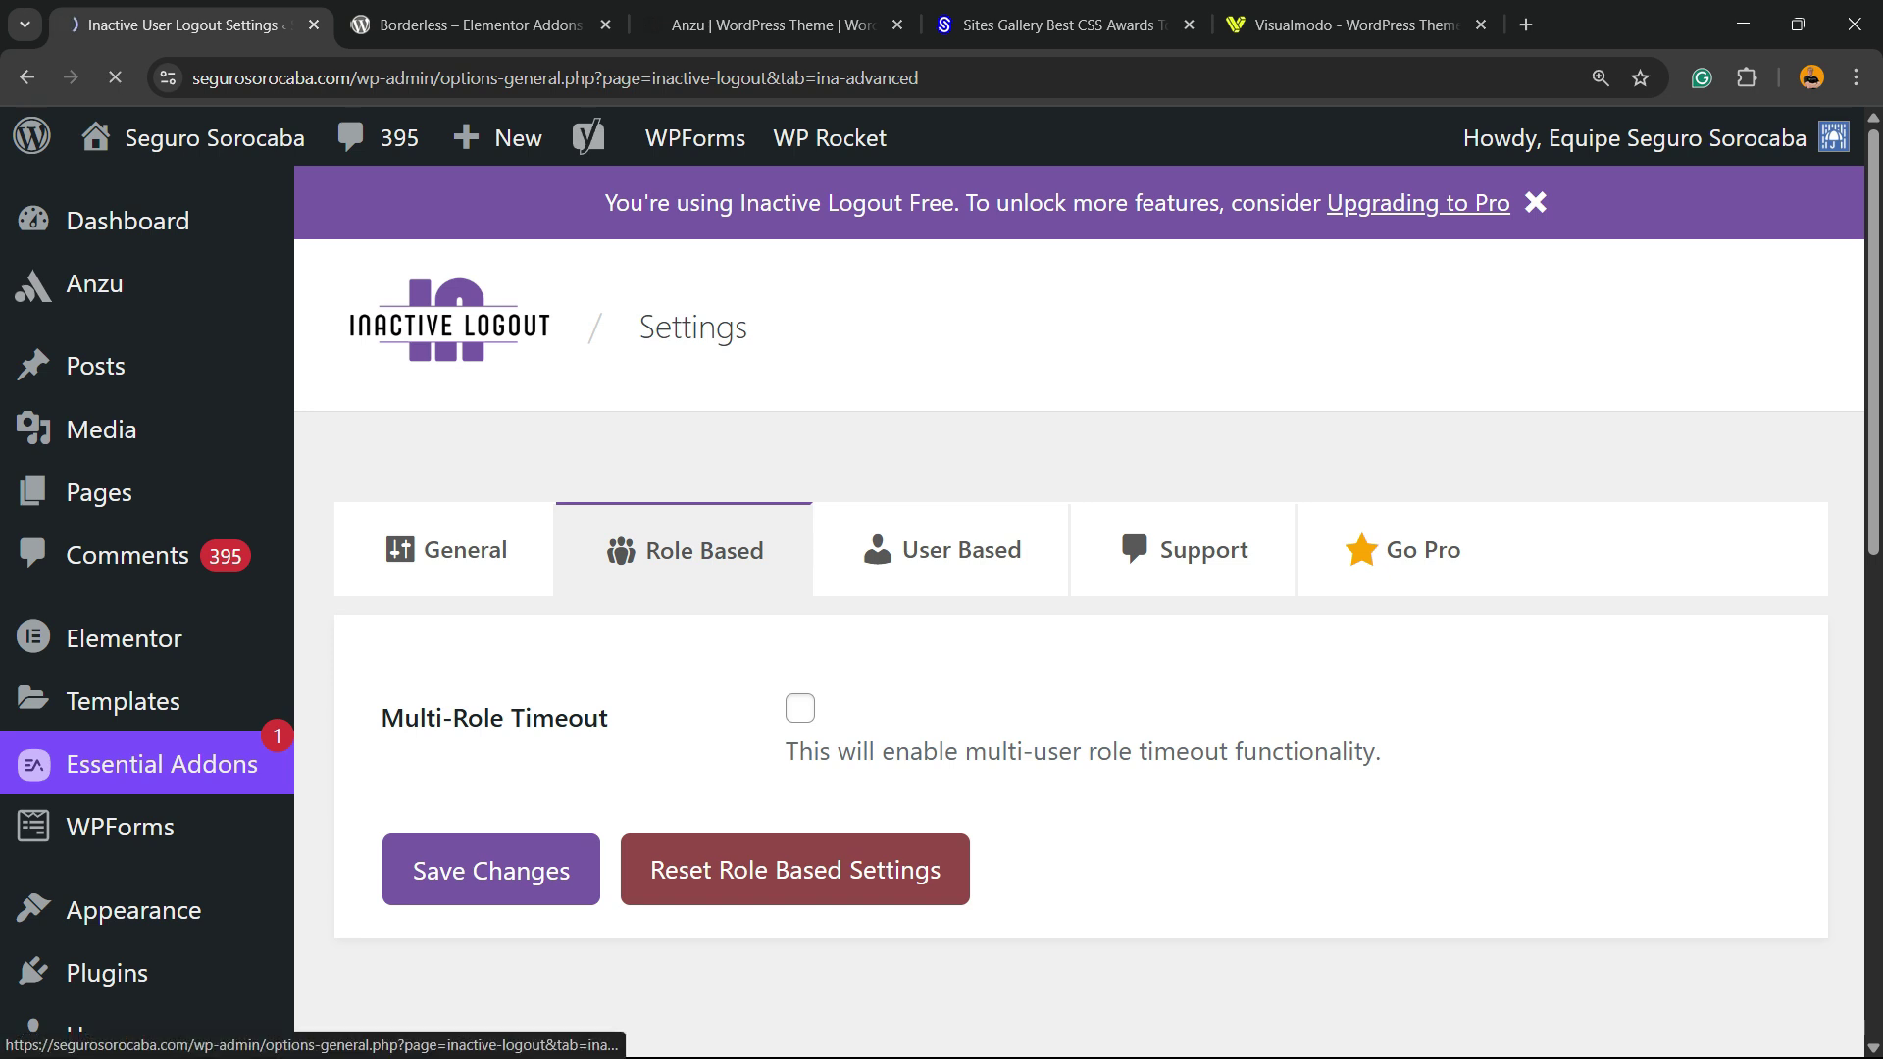
Open the user-based timeout settings and examine which options they offer.
left_click(941, 550)
scroll(941, 550, "down", 3)
scroll(941, 550, "up", 3)
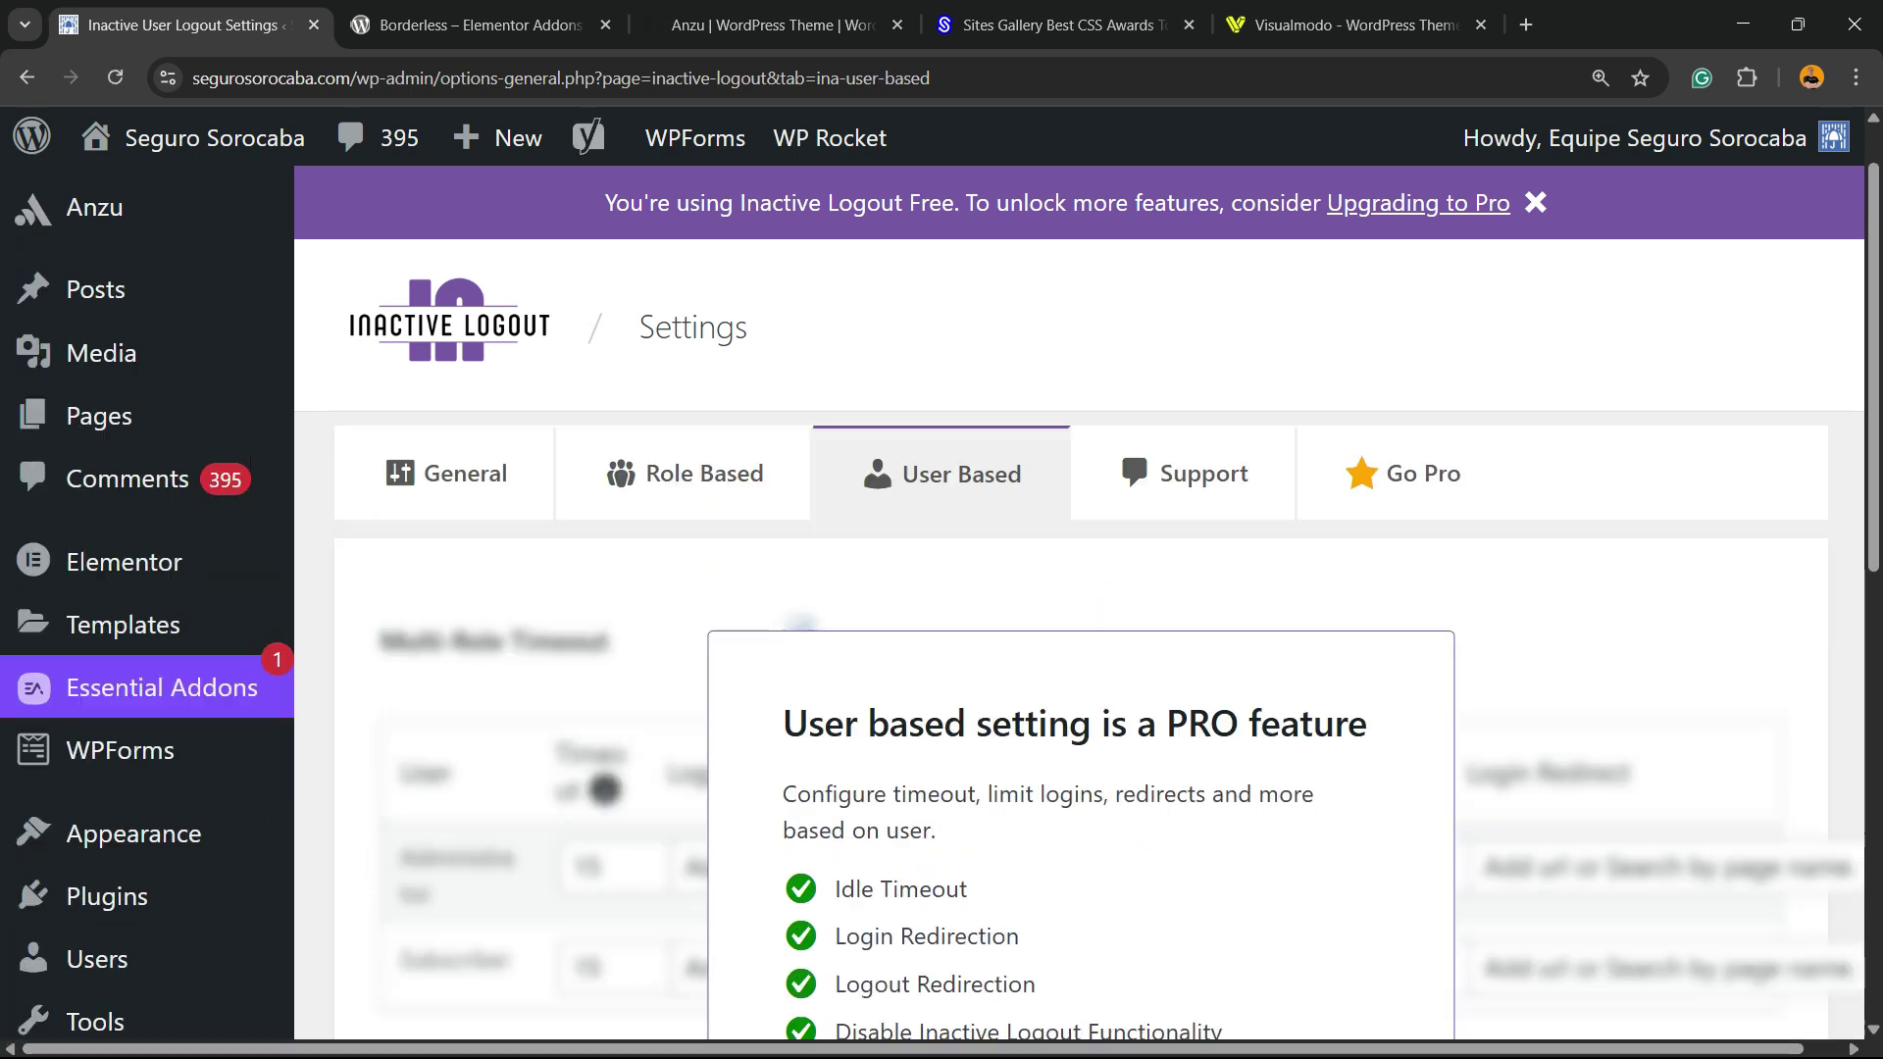
Review the plugin's support information, including the list of pro features, the support contact options and the documentation section.
left_click(941, 550)
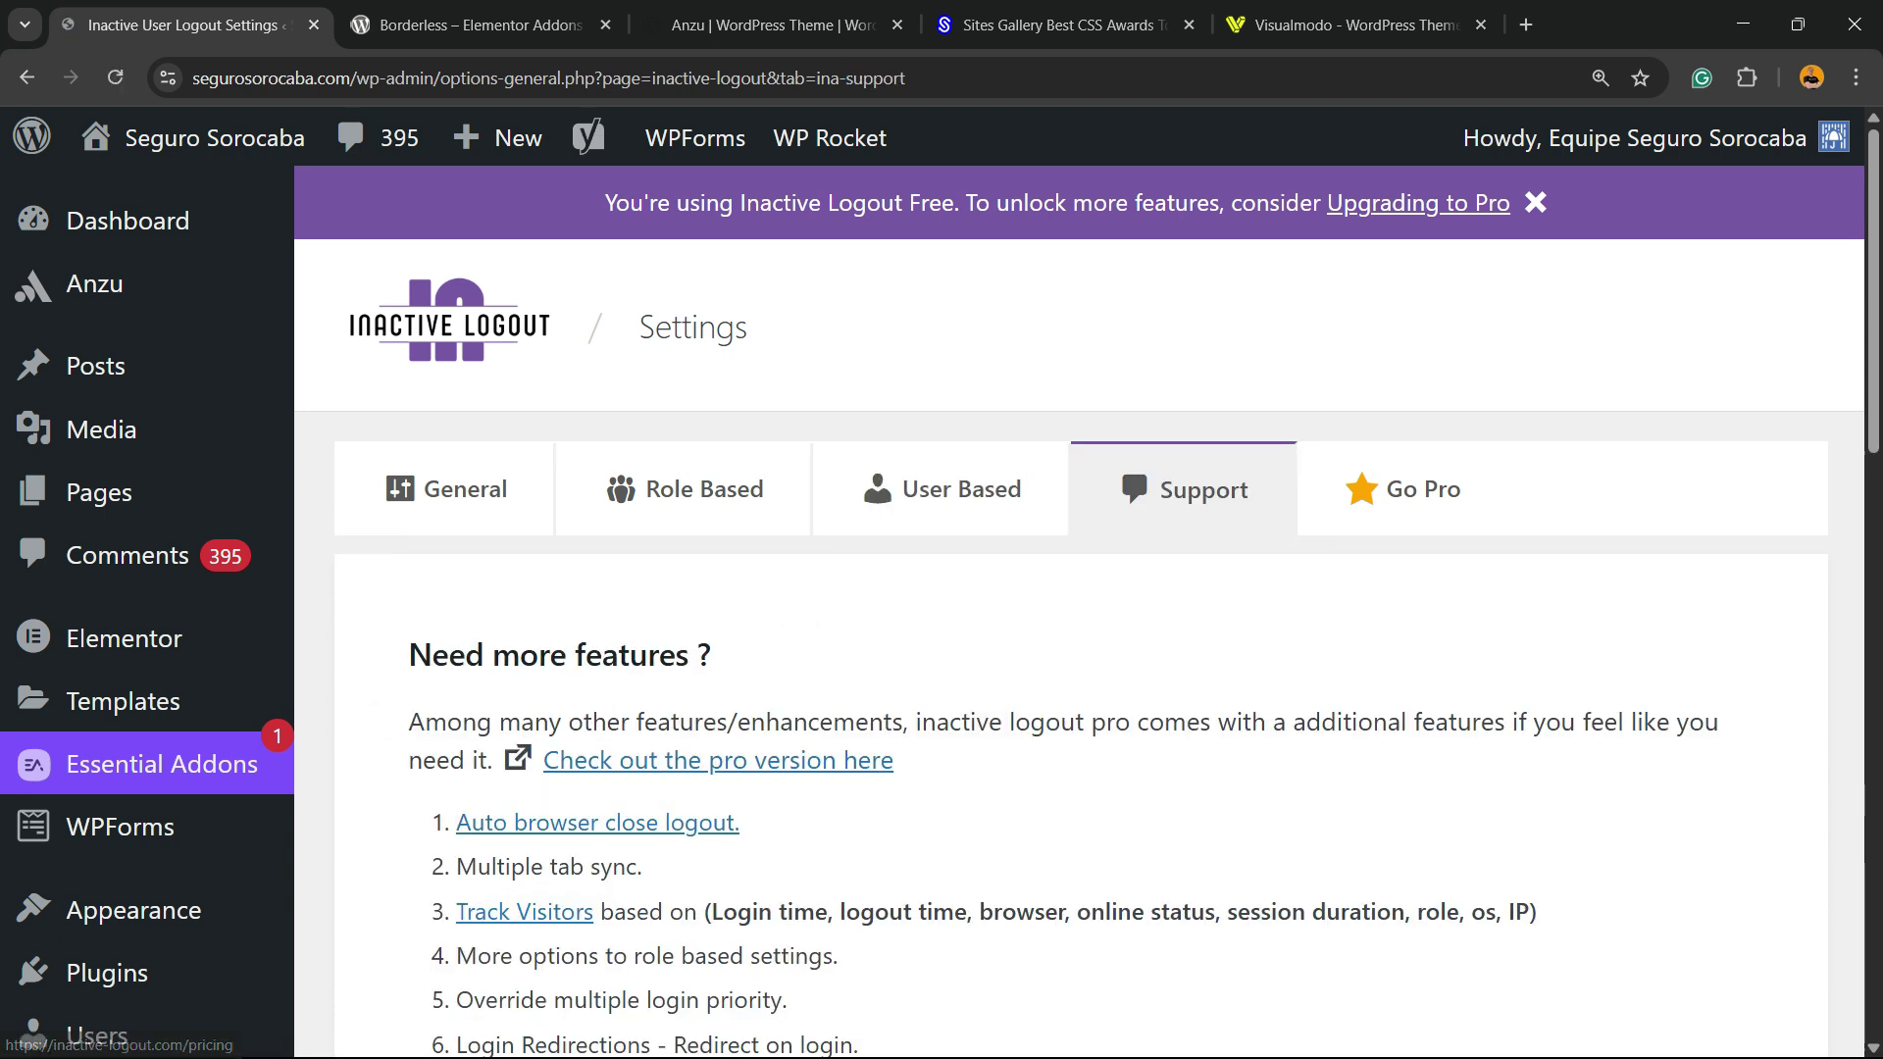
scroll(1079, 608, "down", 8)
scroll(1079, 608, "up", 2)
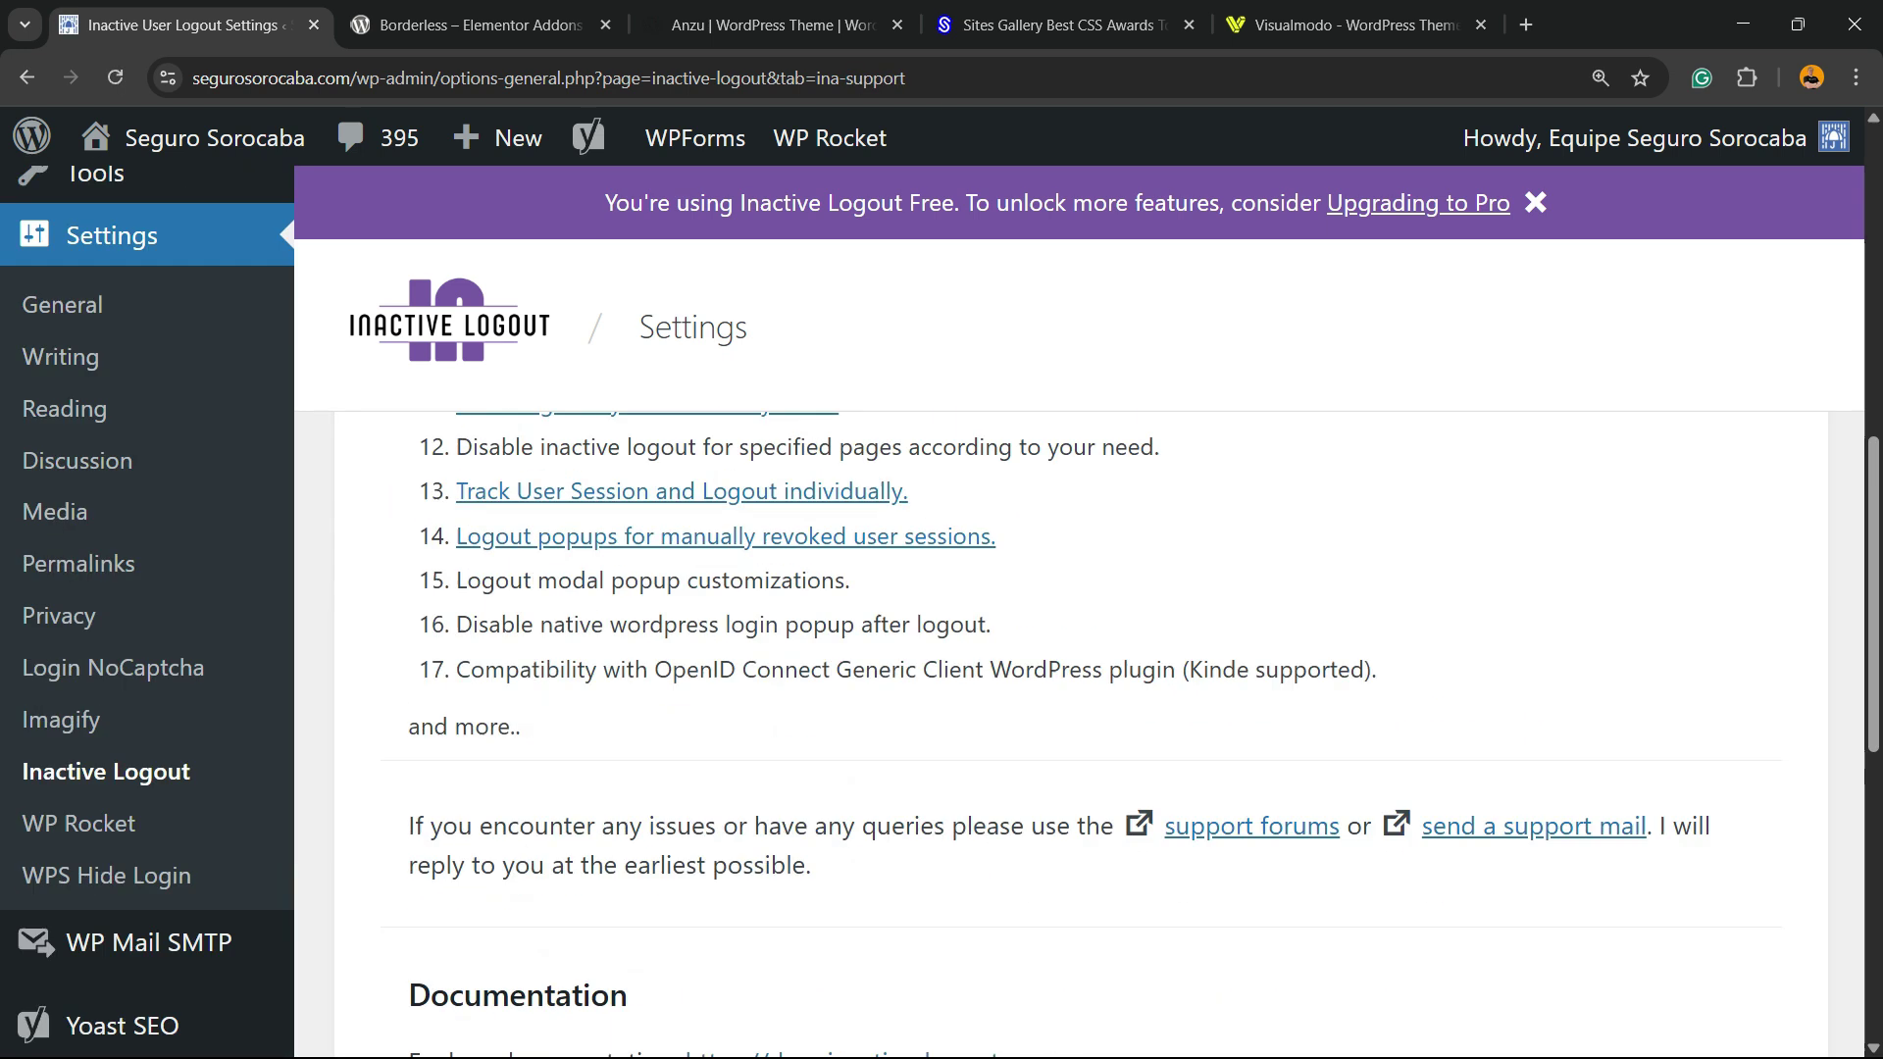
scroll(1078, 608, "down", 7)
scroll(1079, 608, "up", 15)
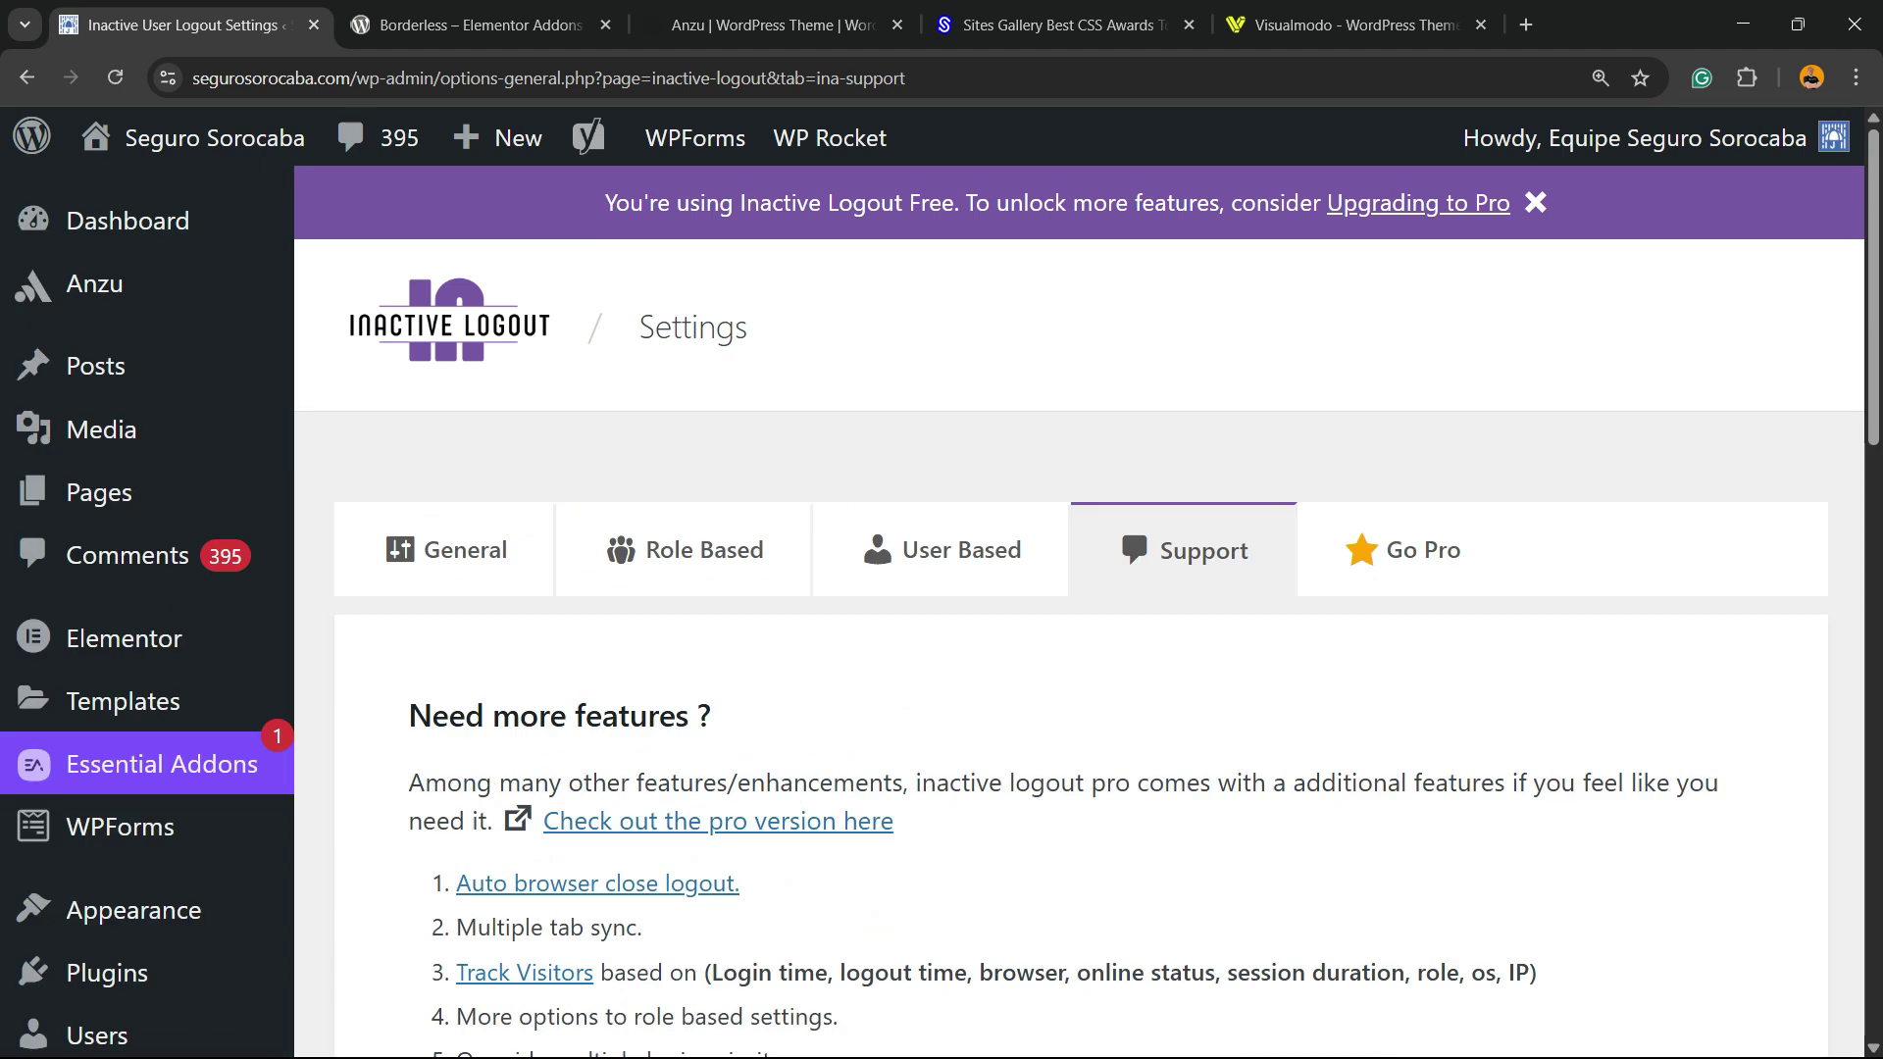
Return to the general Inactive Logout settings and recheck the idle timeout, countdown and pop-up options.
left_click(447, 549)
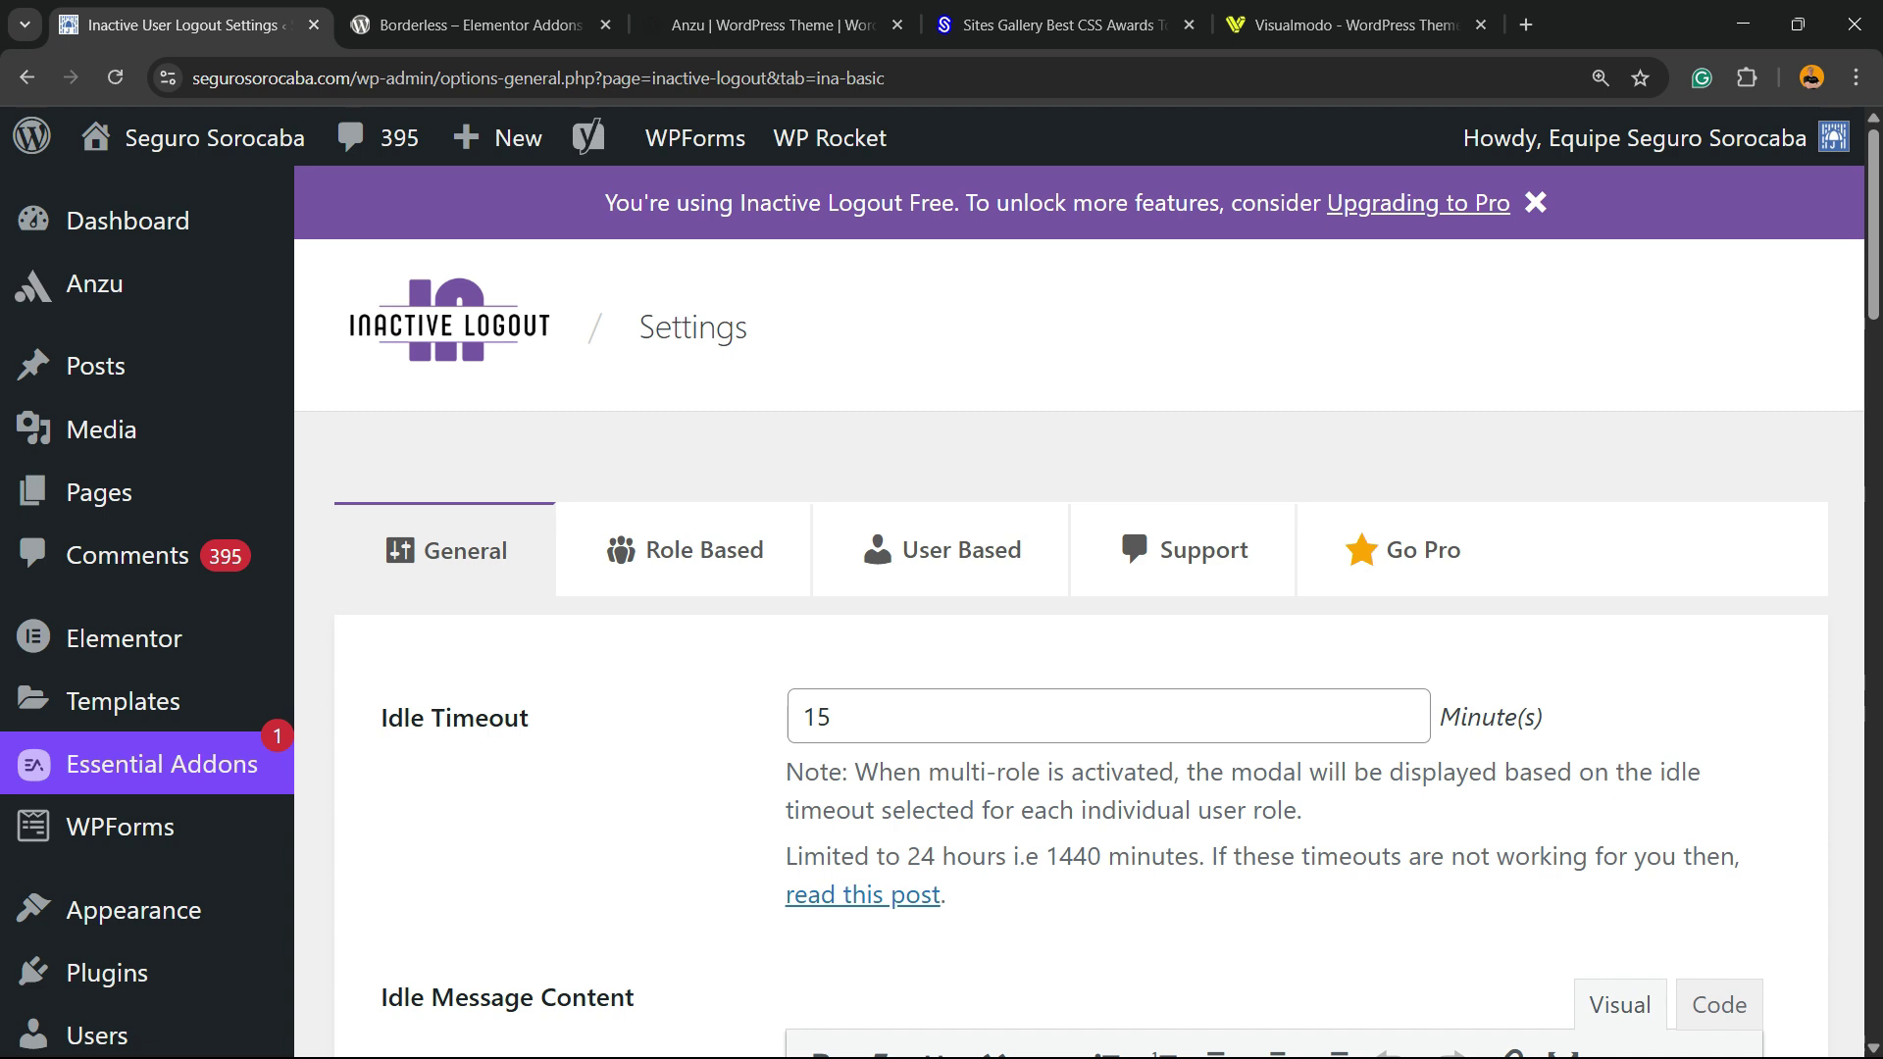
scroll(1078, 686, "down", 10)
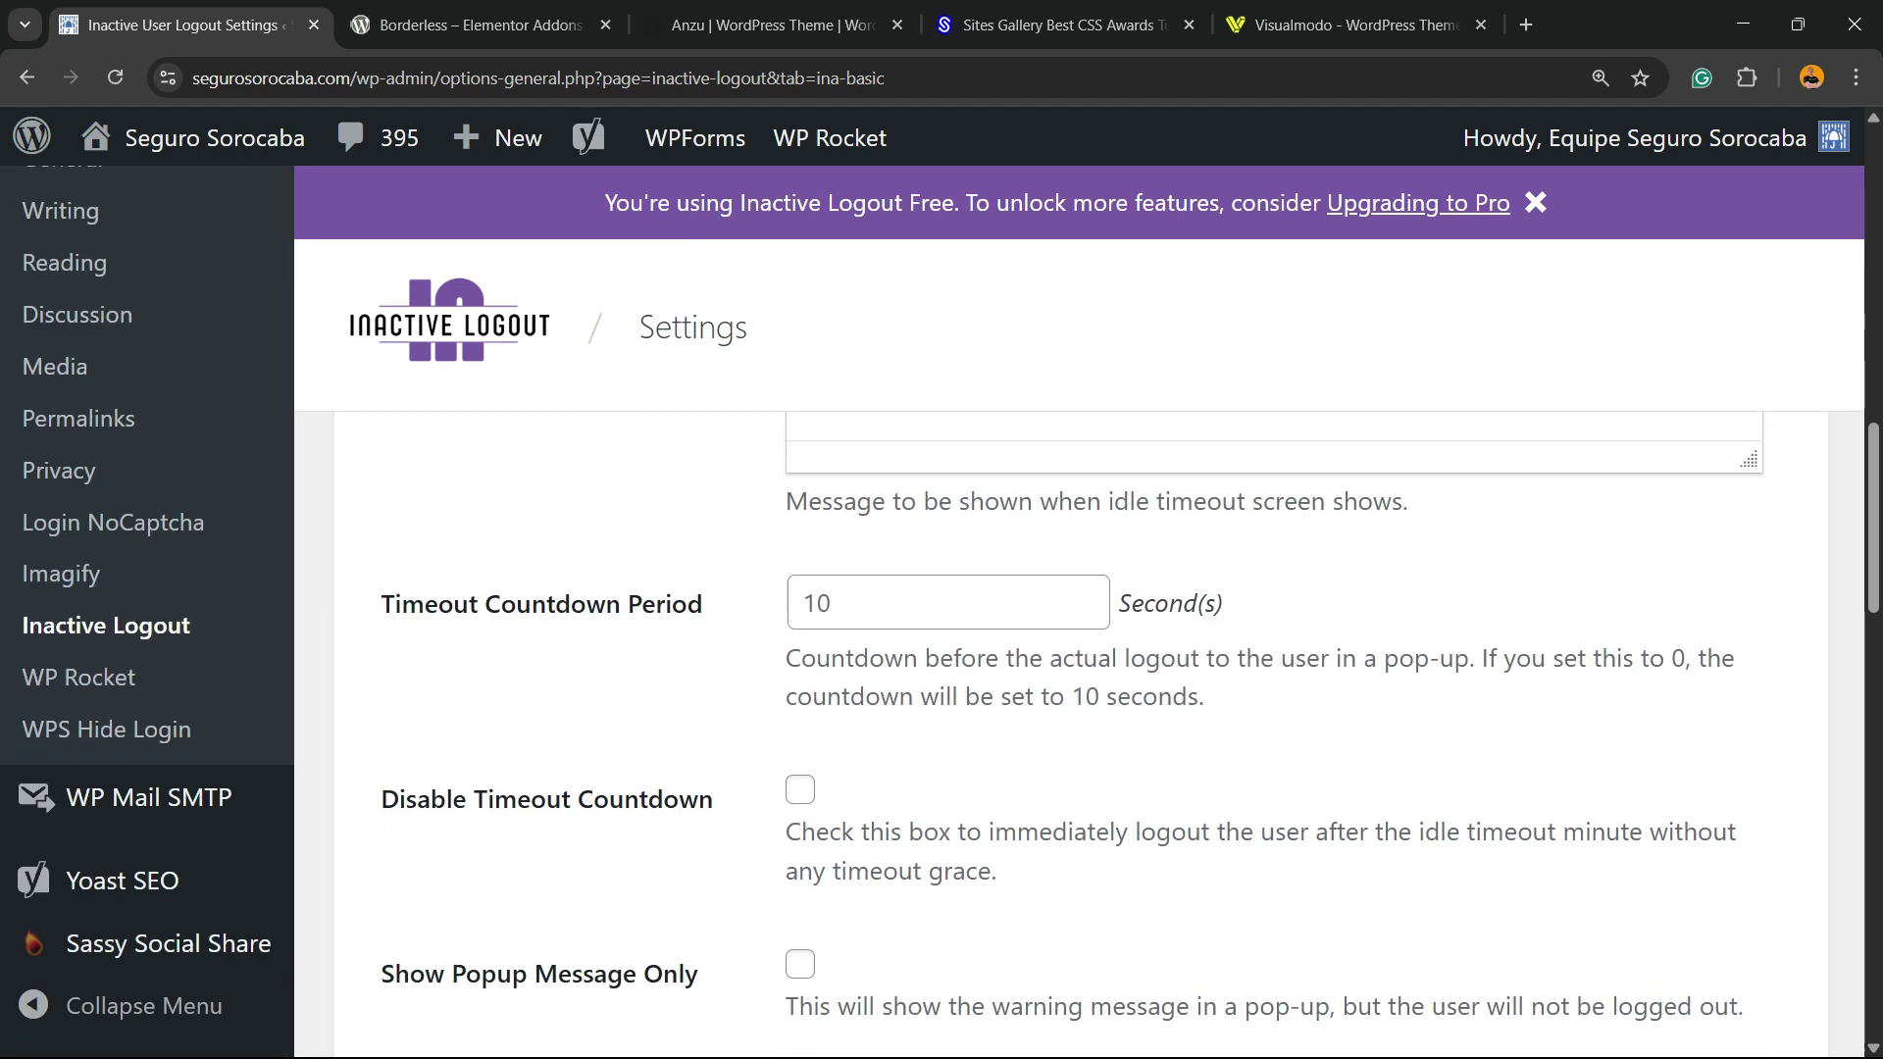
scroll(1079, 608, "up", 10)
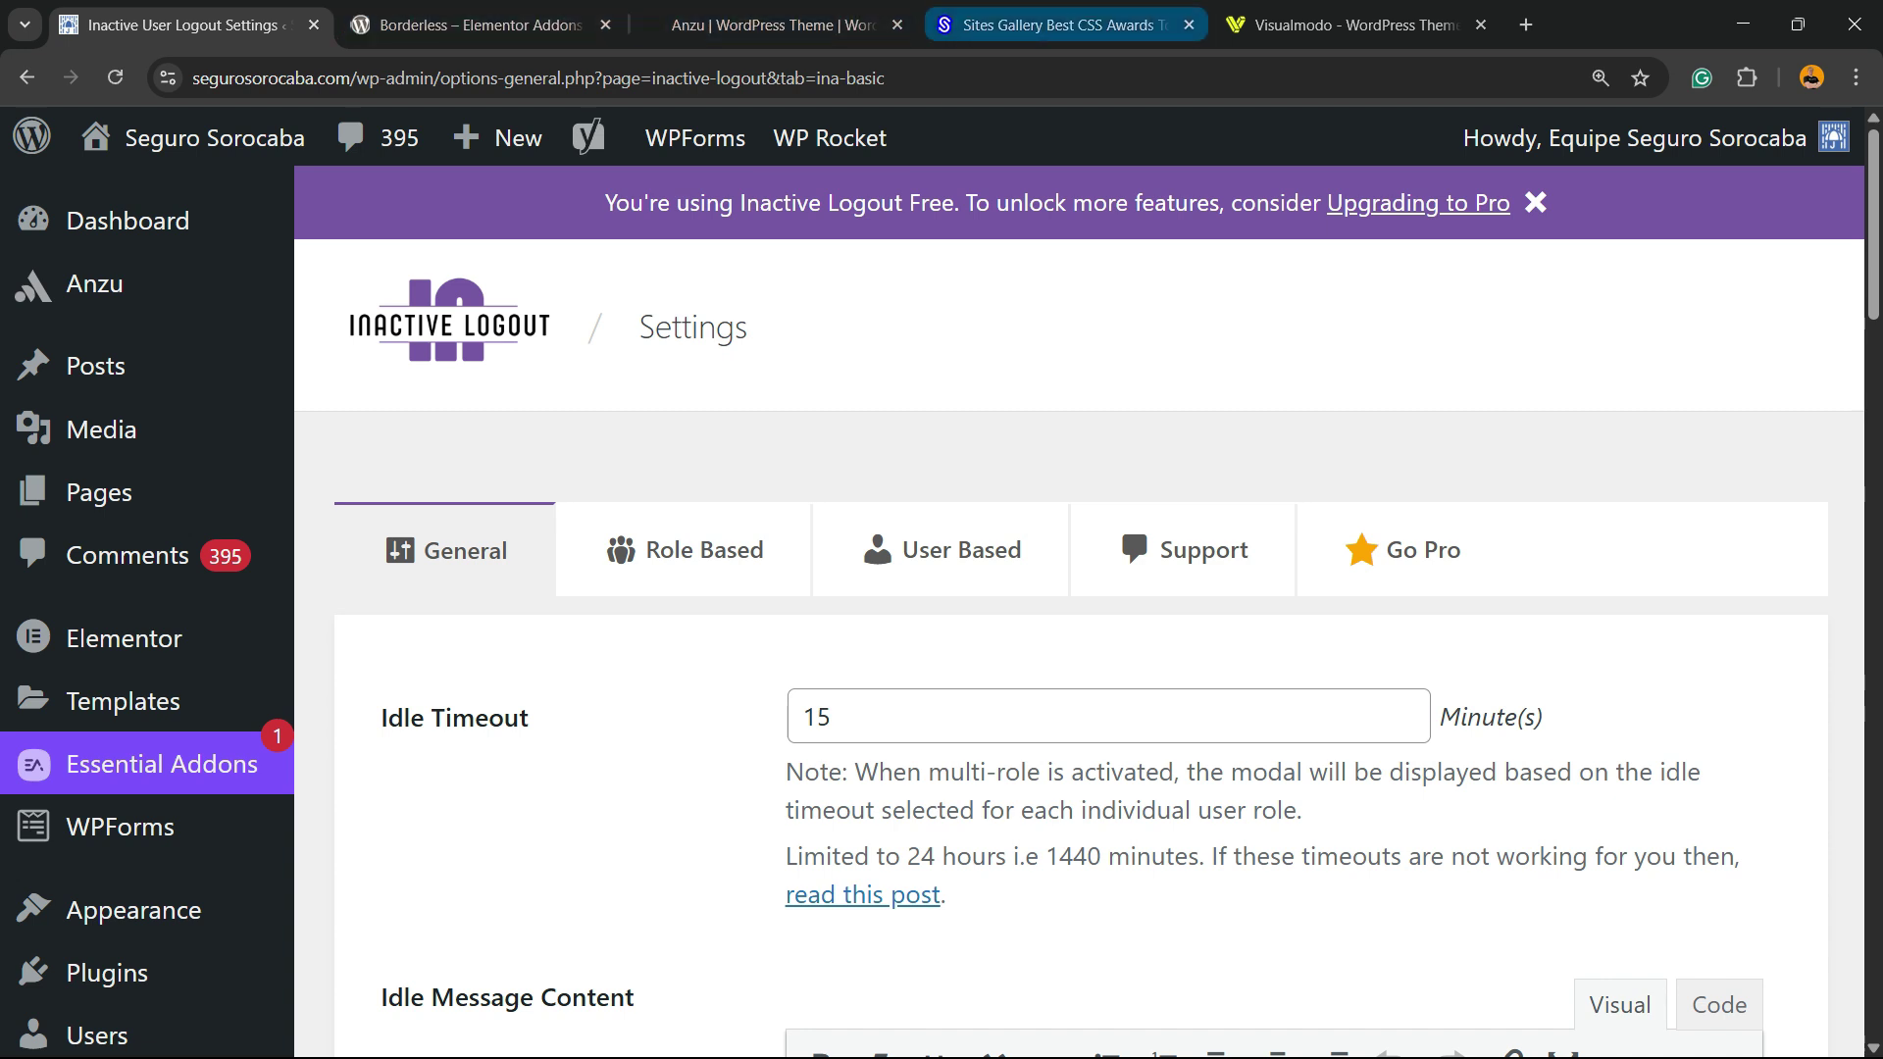
Switch to the already open Visualmodo website and look through its WordPress themes and theme bundle offer.
left_click(1353, 24)
scroll(470, 588, "down", 18)
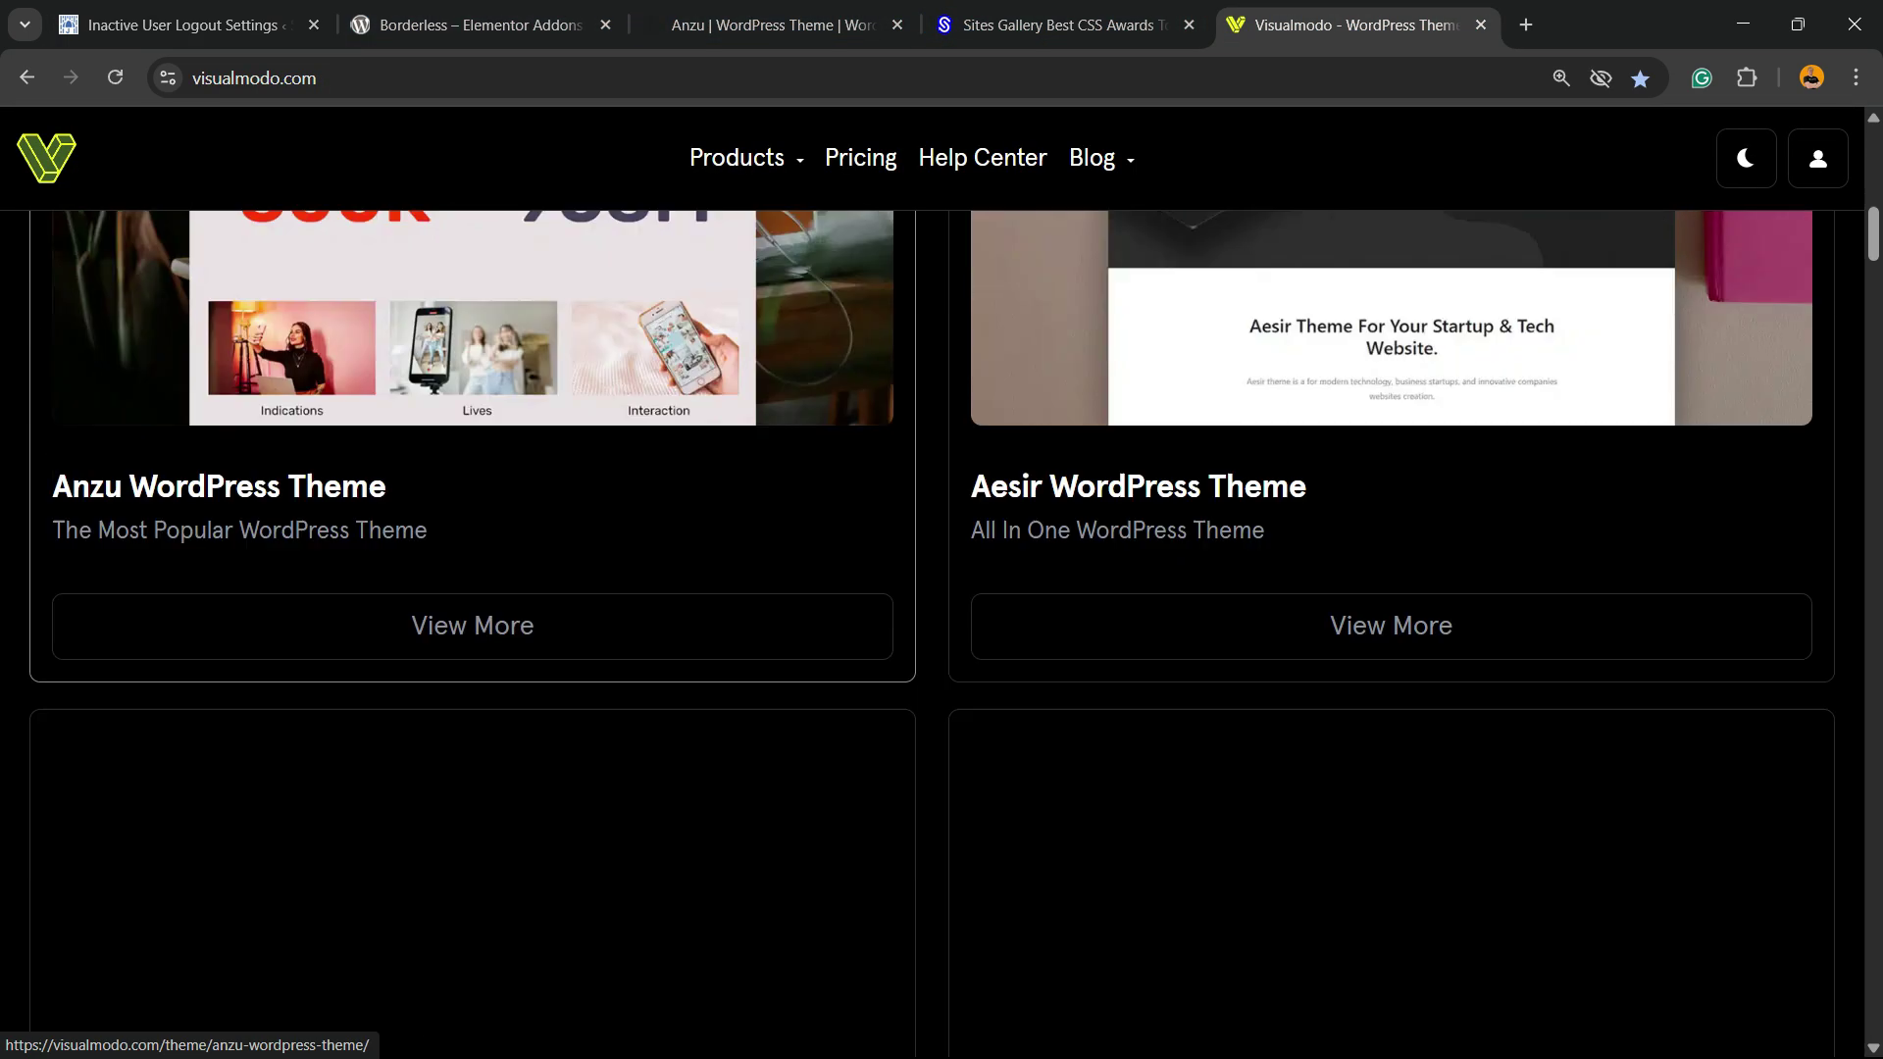
scroll(471, 589, "down", 9)
scroll(931, 628, "down", 20)
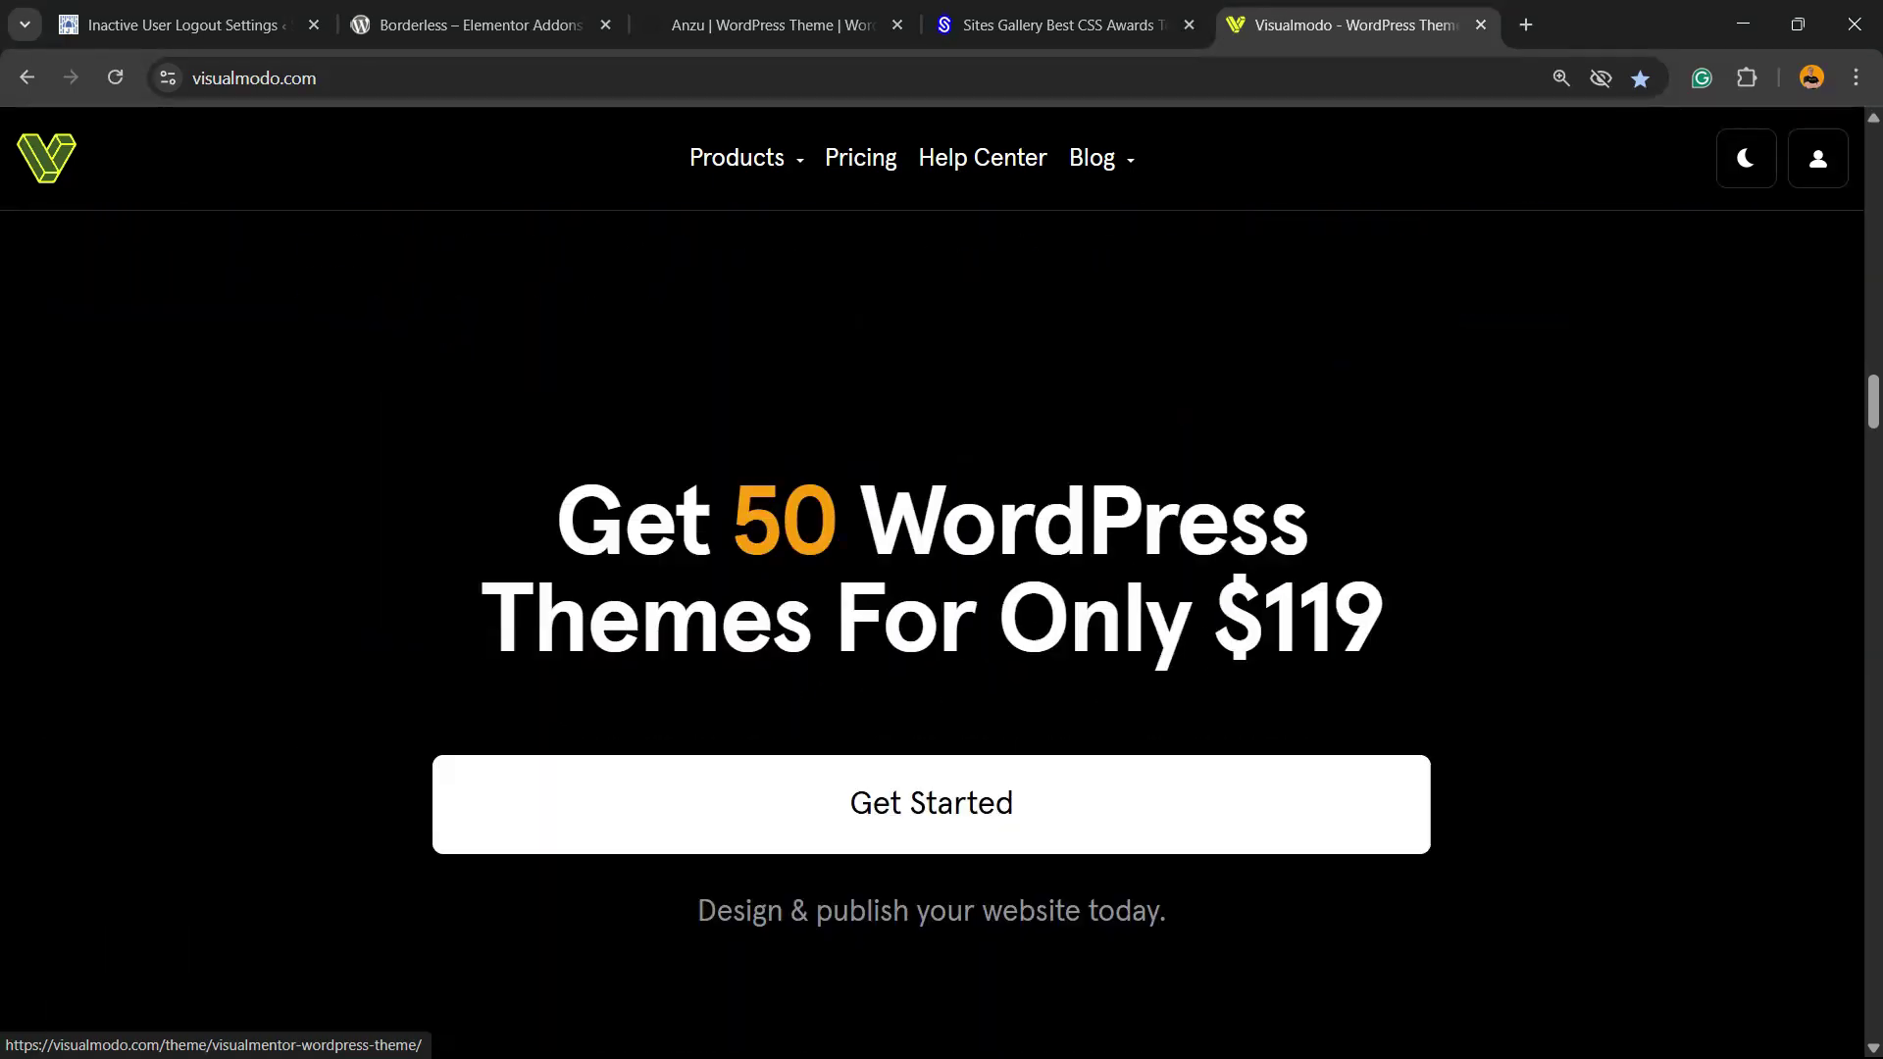